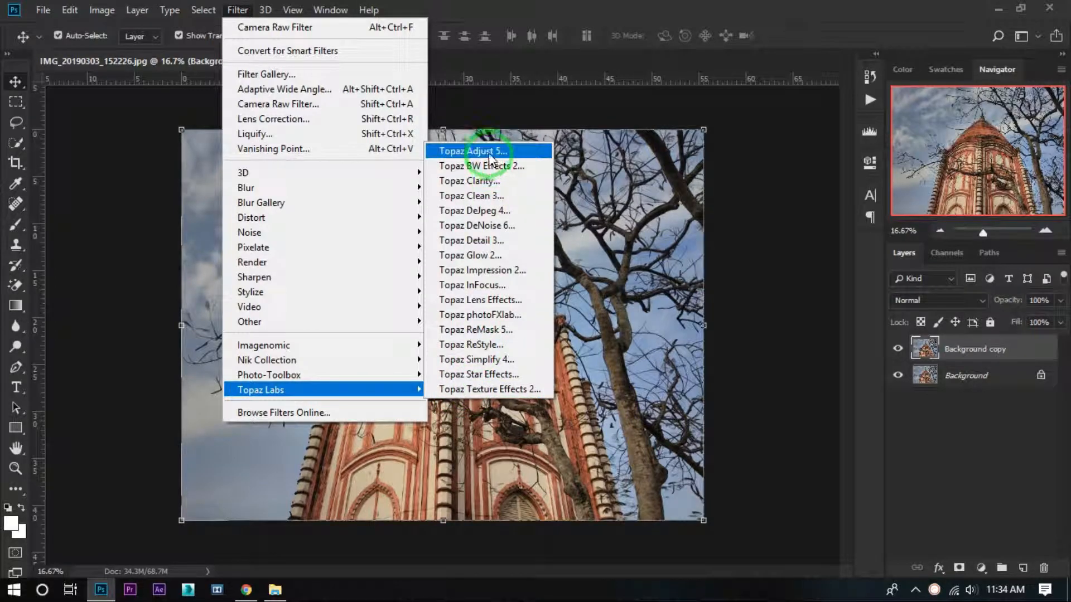
# Apply Topaz Adjust 5 to the Background copy layer using the Dynamic Pop II preset from the HDR Collection.
pyautogui.click(517, 154)
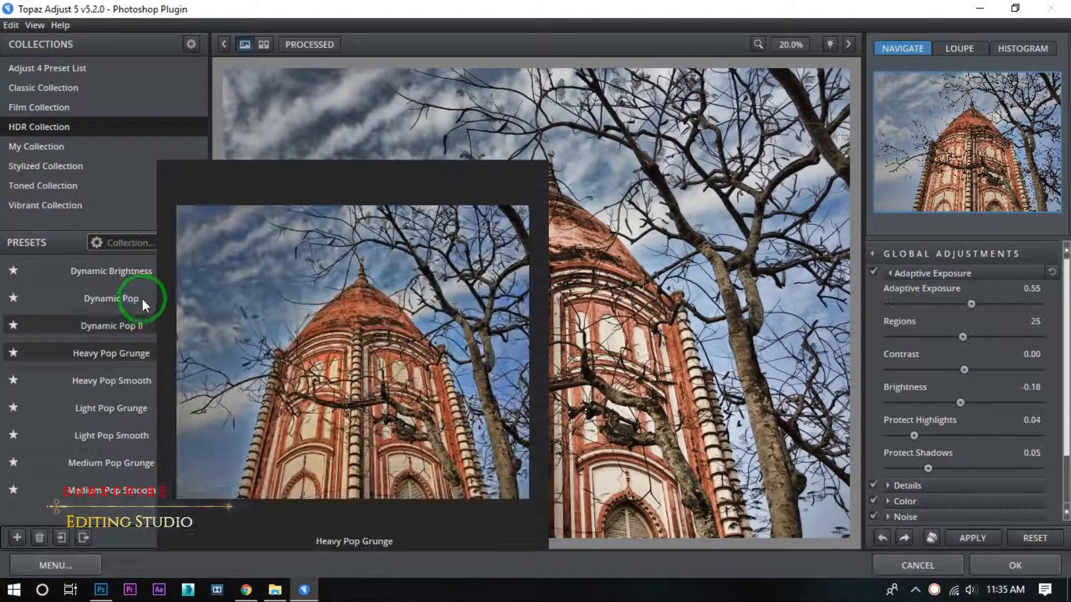
pyautogui.click(73, 168)
pyautogui.click(55, 197)
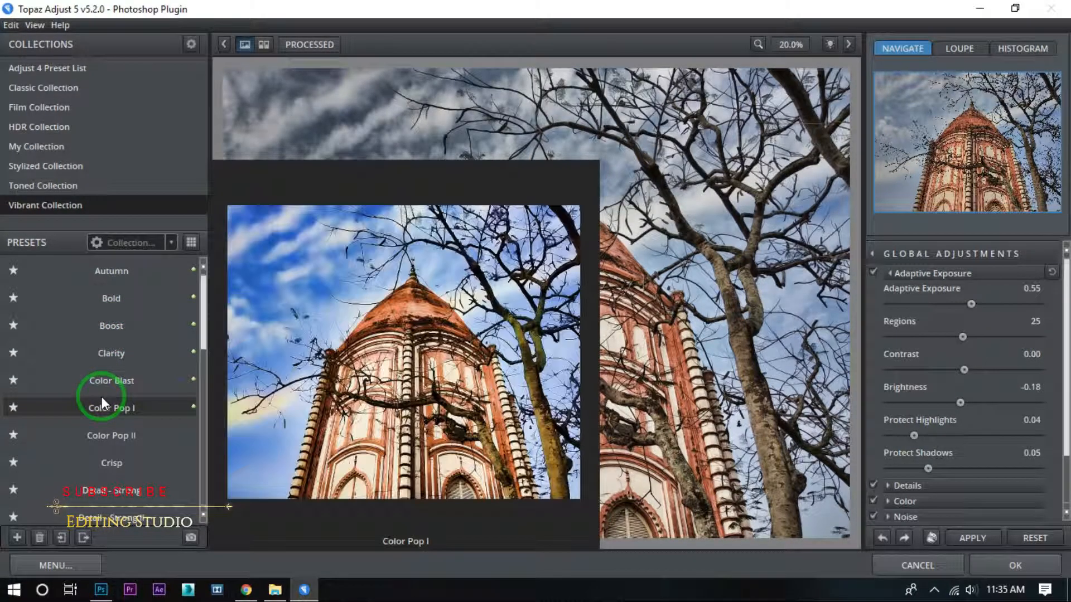
pyautogui.click(42, 109)
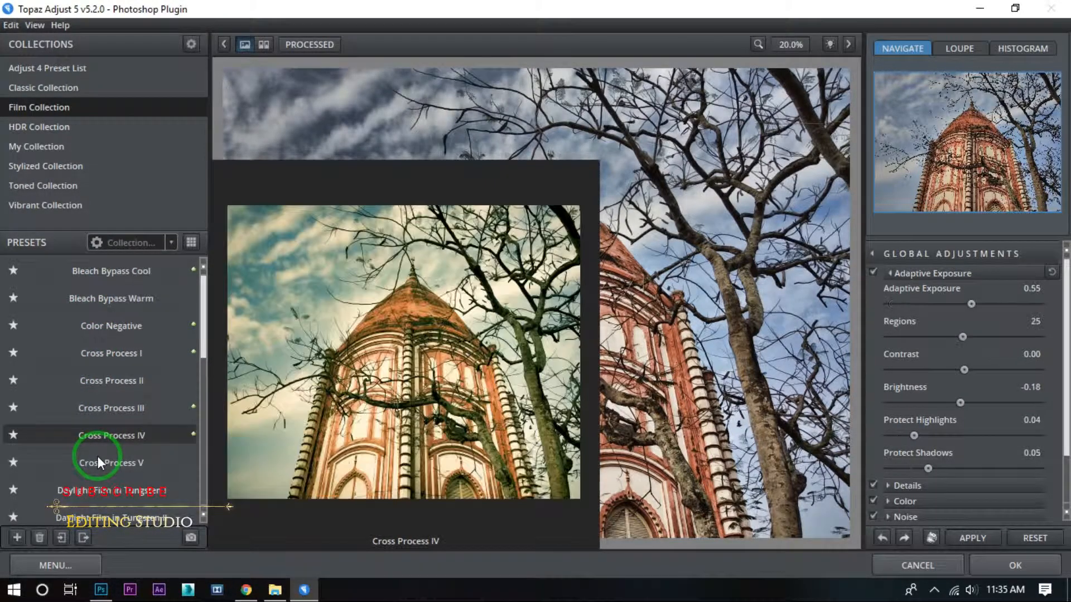
pyautogui.click(35, 131)
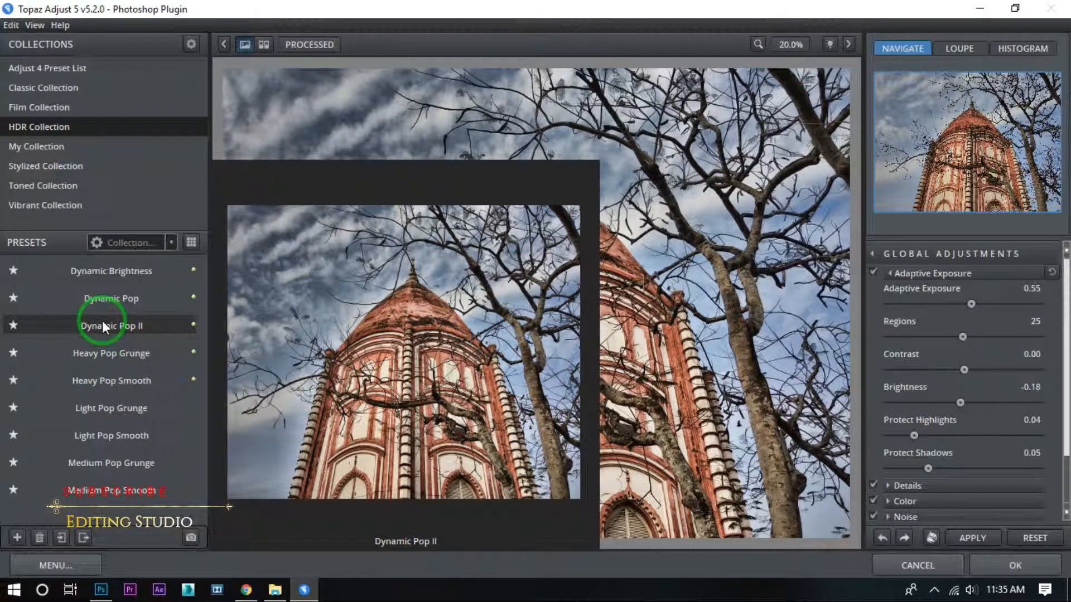
pyautogui.click(102, 325)
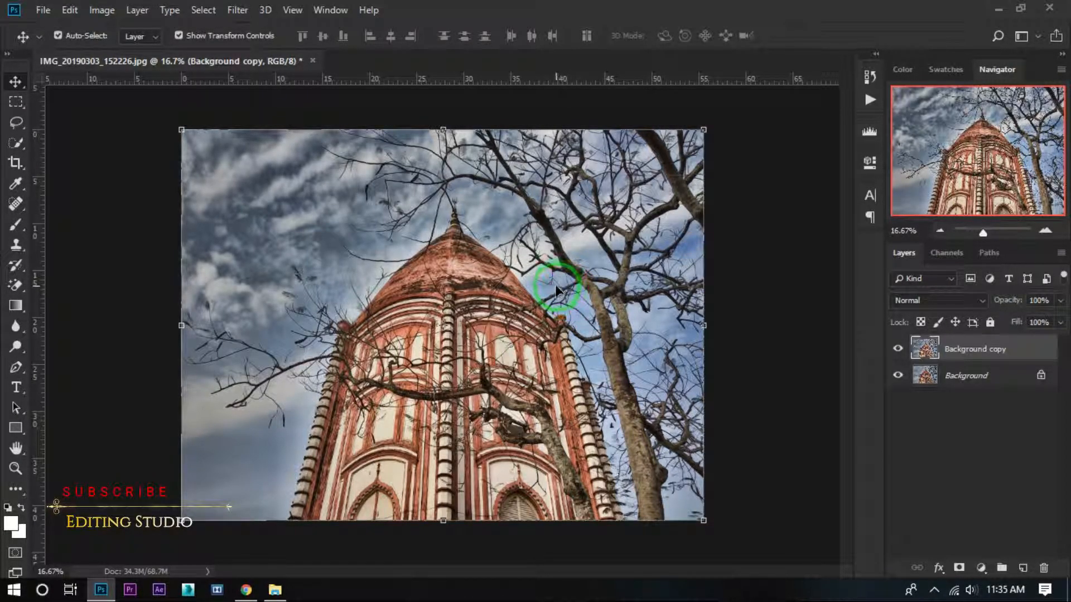
# Start the Camera Raw Filter on the Background copy layer and apply the Aqua Brown Color preset.
pyautogui.scroll(5, 433, 274)
pyautogui.scroll(-5, 430, 276)
pyautogui.scroll(1, 437, 274)
pyautogui.scroll(-1, 436, 279)
pyautogui.click(239, 10)
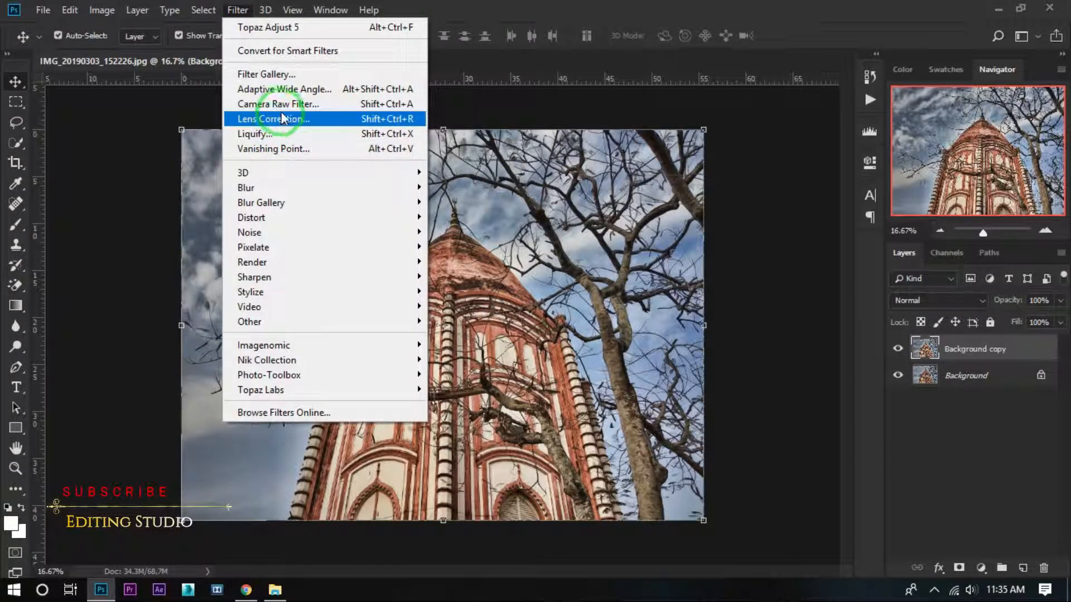
pyautogui.click(284, 104)
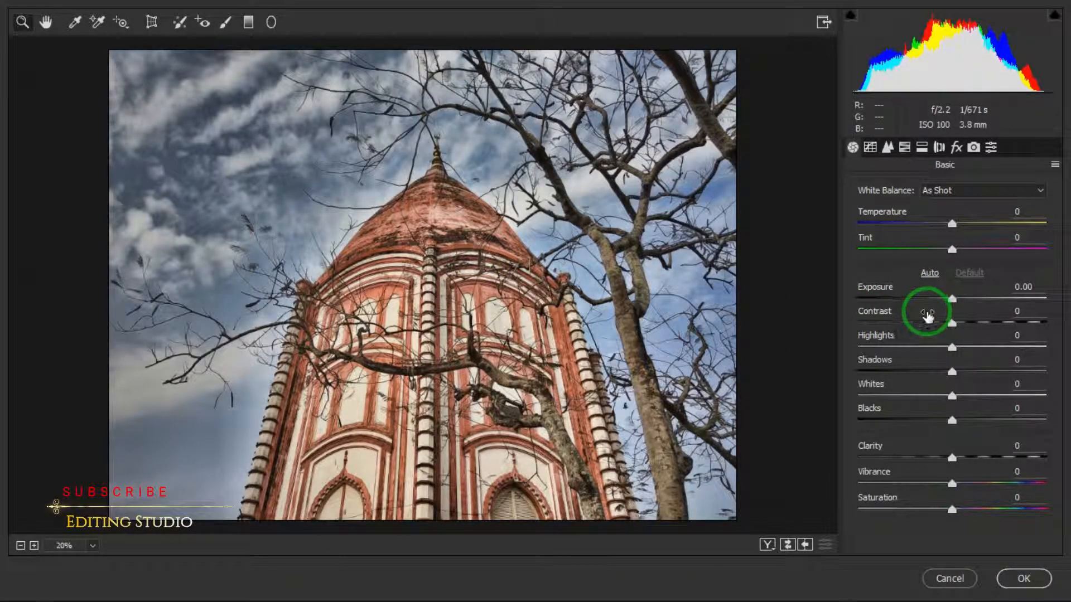
pyautogui.click(990, 146)
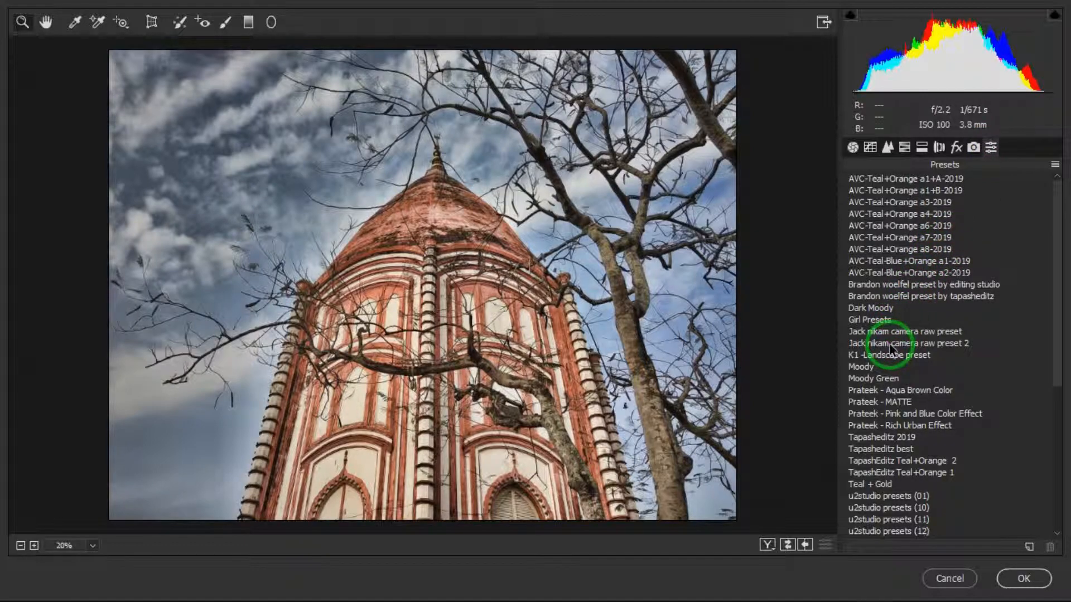
pyautogui.click(919, 390)
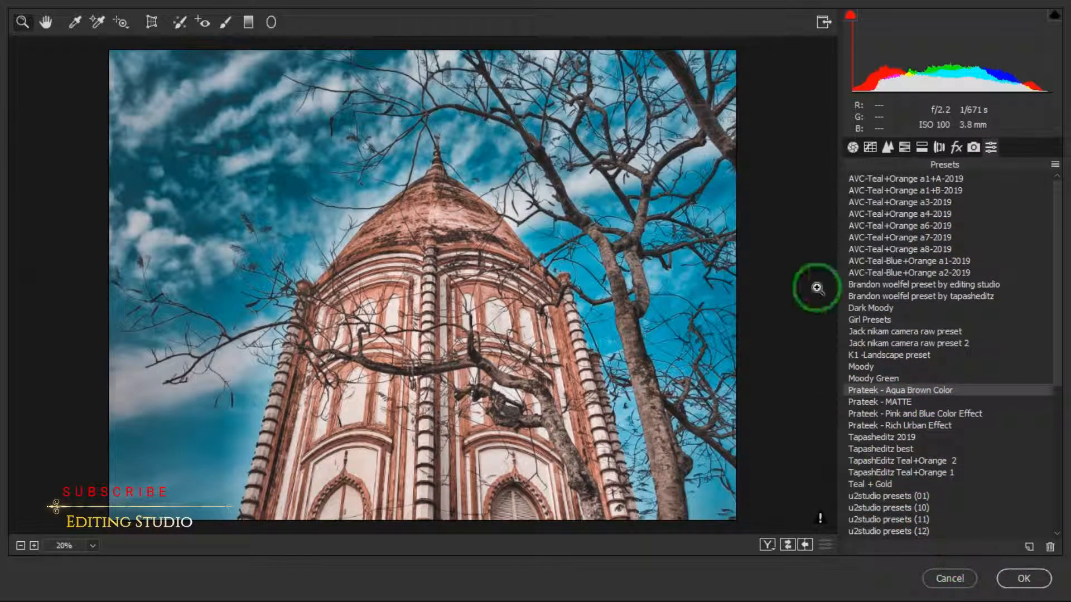
# Set Contrast to +7, Highlights -100, Shadows -18, Whites -71, Blacks -52, Clarity +33 and Saturation -53 in the Basic adjustments.
pyautogui.click(853, 147)
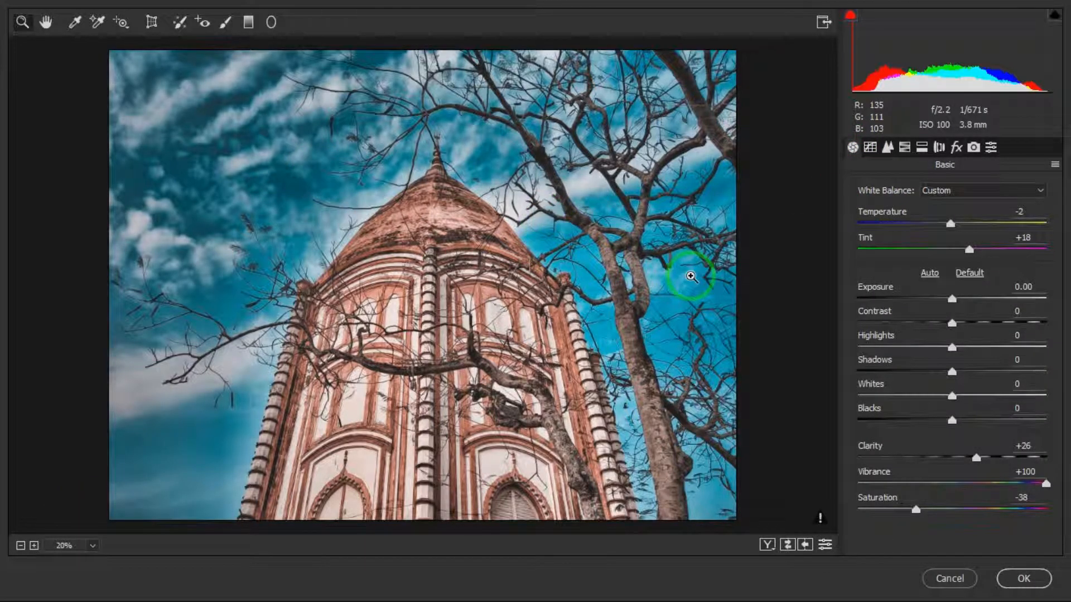
pyautogui.moveTo(913, 313); pyautogui.dragTo(740, 365)
pyautogui.moveTo(874, 360); pyautogui.dragTo(928, 468)
pyautogui.click(895, 391)
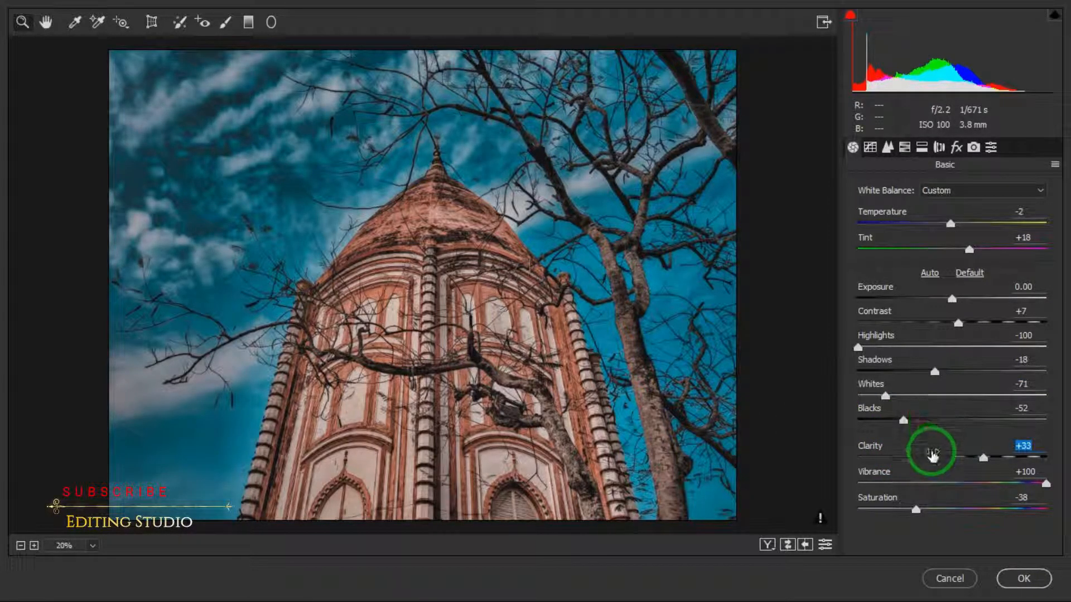
pyautogui.moveTo(917, 496); pyautogui.dragTo(903, 502)
# Straighten the RGB point curve, with the black point at output 0 and the midpoint at input 127, output 128.
pyautogui.click(869, 147)
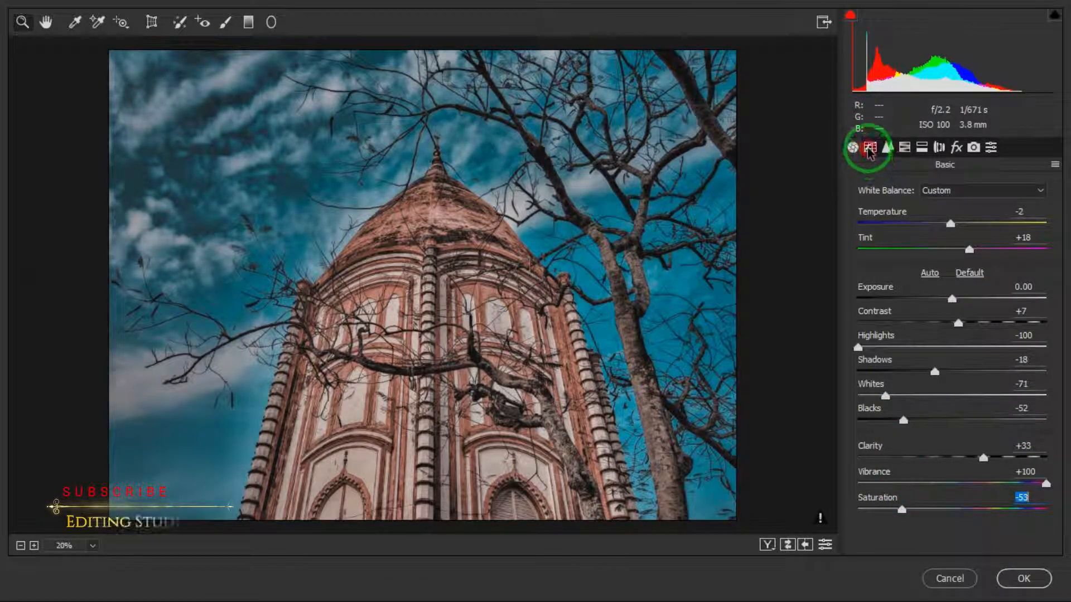
pyautogui.moveTo(892, 413); pyautogui.dragTo(902, 409)
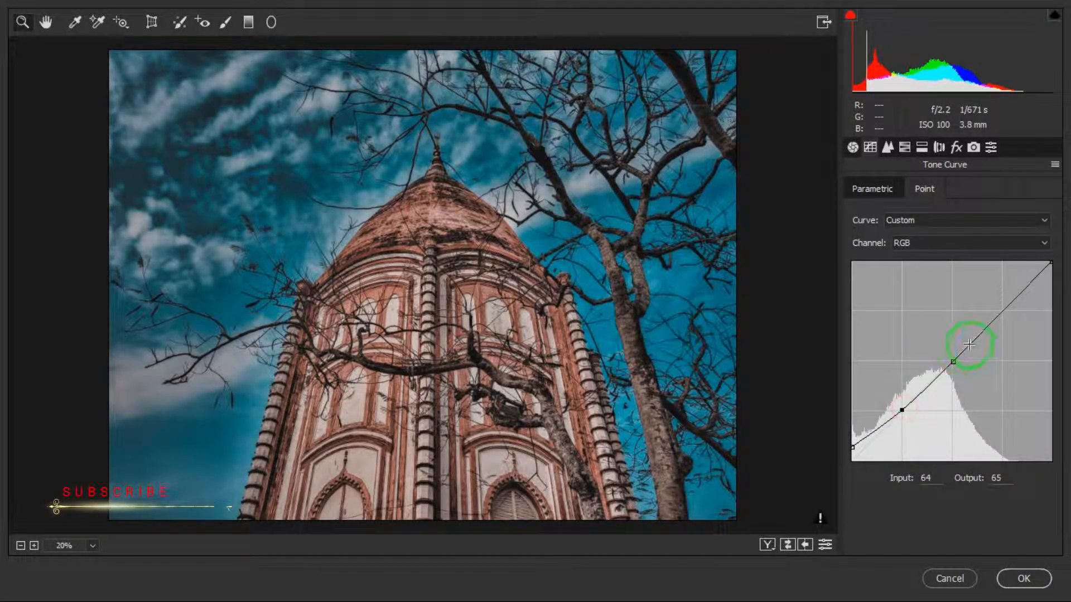
pyautogui.moveTo(852, 446); pyautogui.dragTo(843, 464)
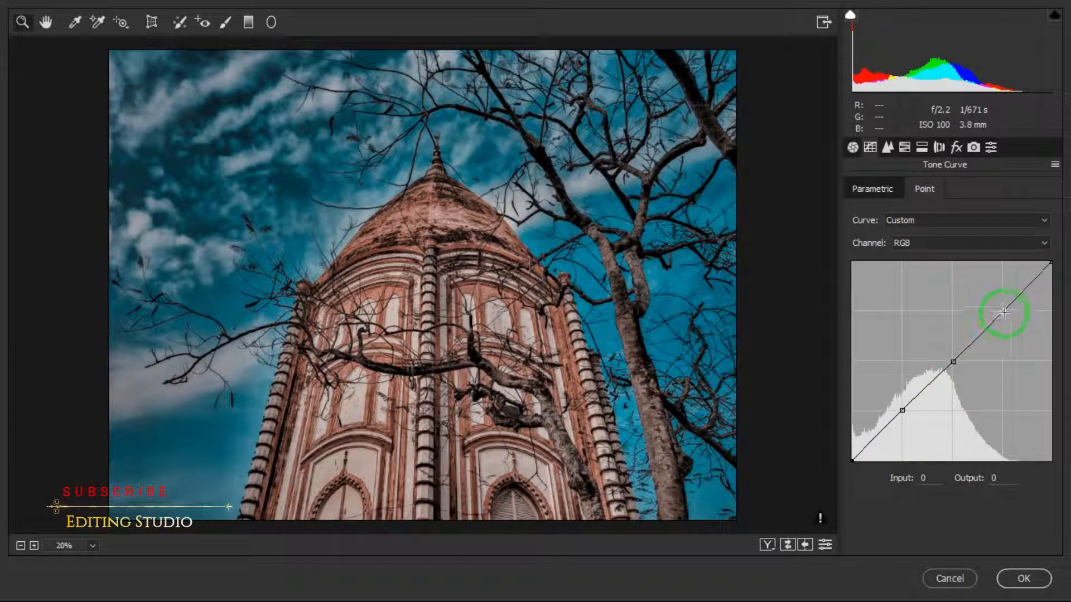
pyautogui.click(953, 359)
pyautogui.moveTo(953, 358); pyautogui.dragTo(950, 361)
# Add slight sharpening and luminance noise reduction, and set the Oranges saturation to -9.
pyautogui.click(887, 146)
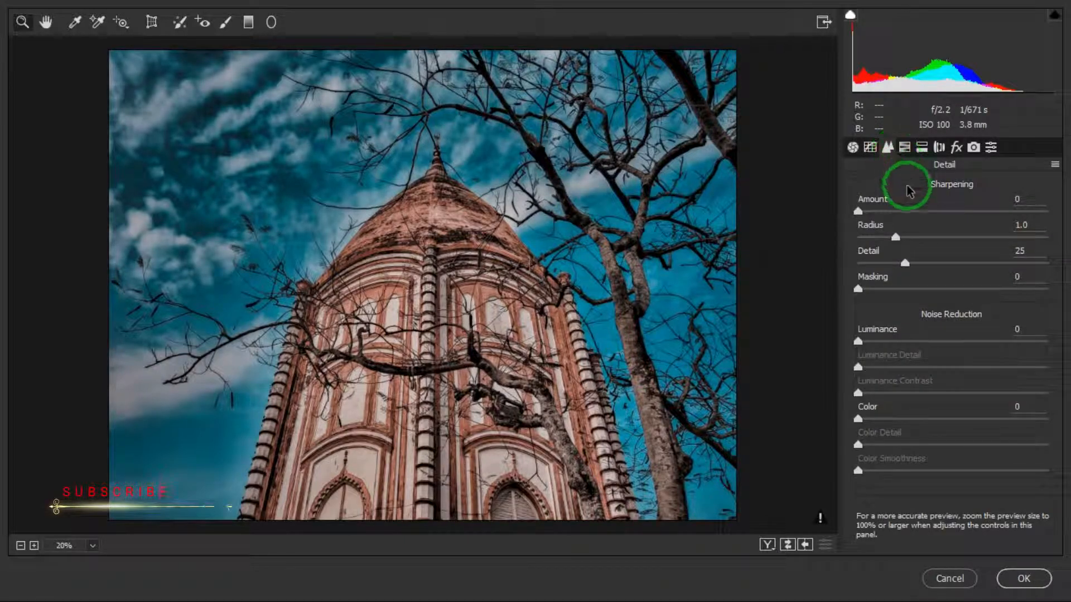
pyautogui.moveTo(885, 213); pyautogui.dragTo(879, 212)
pyautogui.click(872, 342)
pyautogui.click(904, 147)
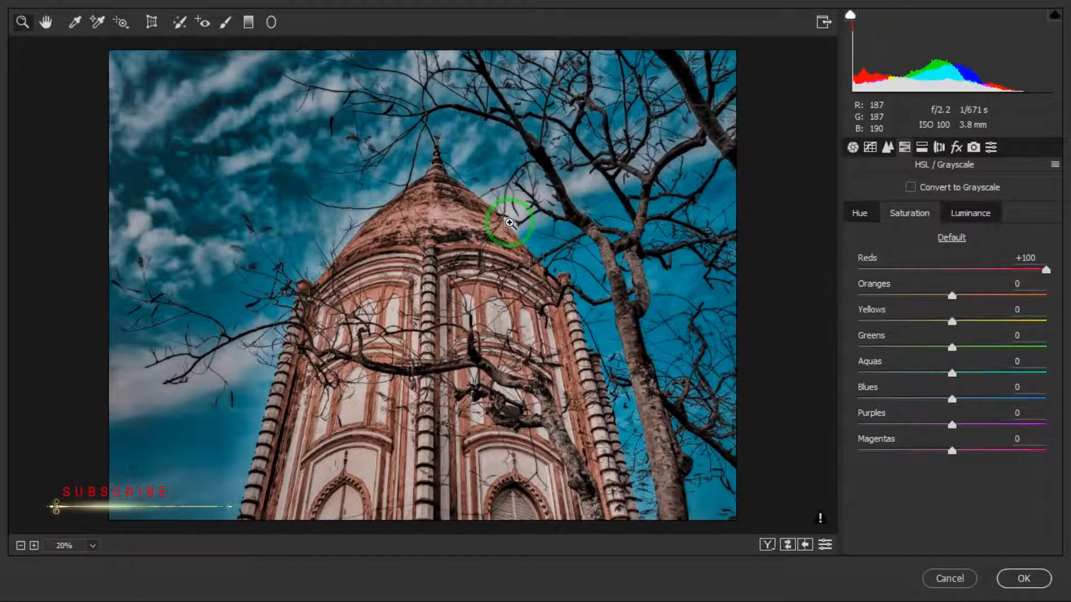
pyautogui.moveTo(952, 296); pyautogui.dragTo(943, 319)
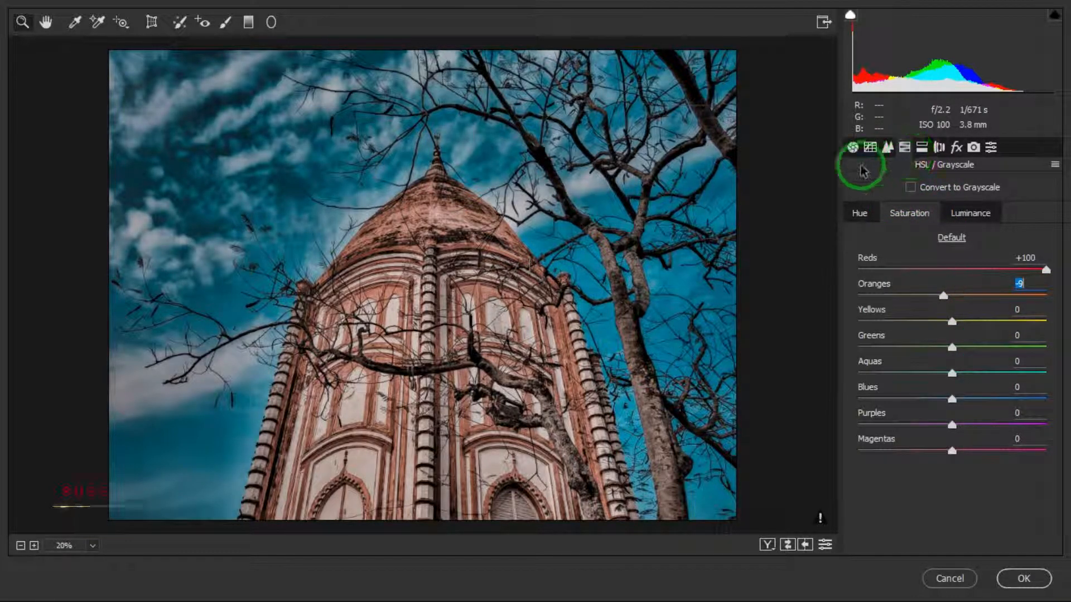
# Set Dehaze to +28 and add a post-crop vignette with Amount -21, Midpoint 13 and Feather 70.
pyautogui.click(922, 151)
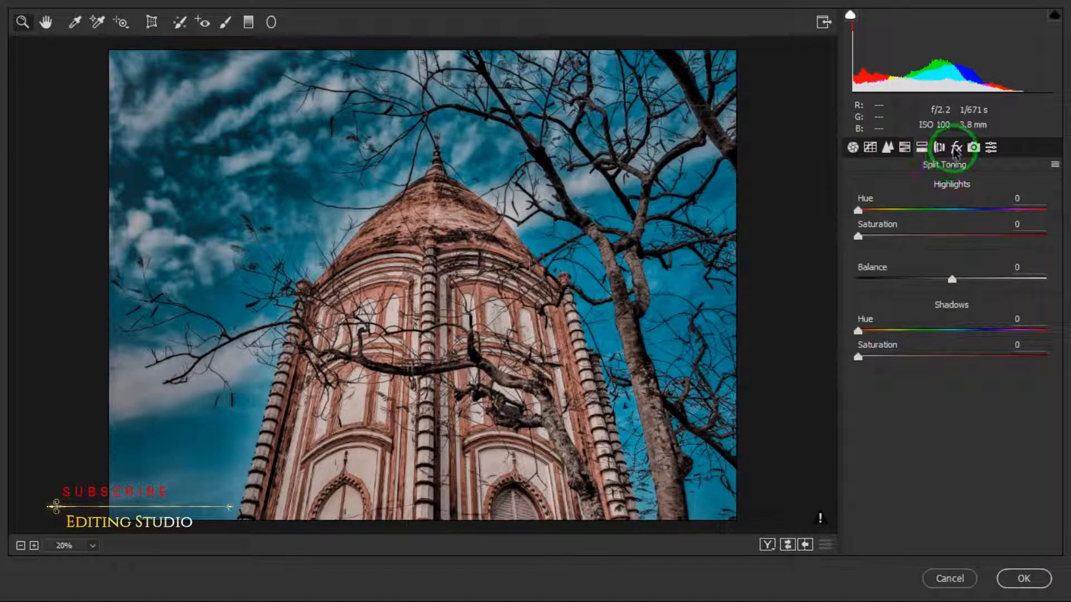
pyautogui.click(939, 147)
pyautogui.click(956, 147)
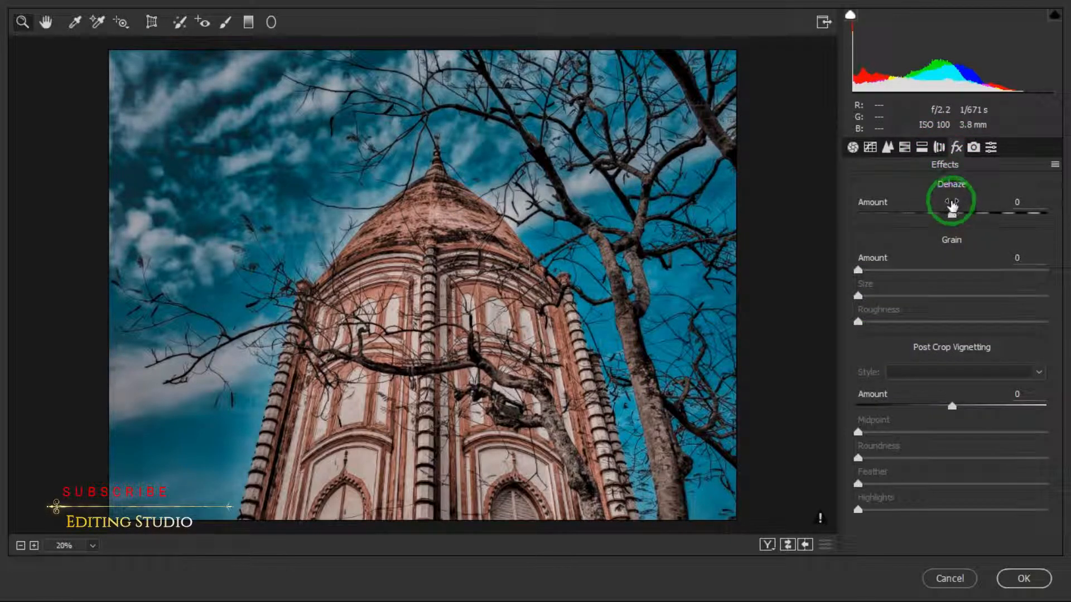
pyautogui.moveTo(947, 208); pyautogui.dragTo(976, 215)
pyautogui.moveTo(906, 392); pyautogui.dragTo(859, 426)
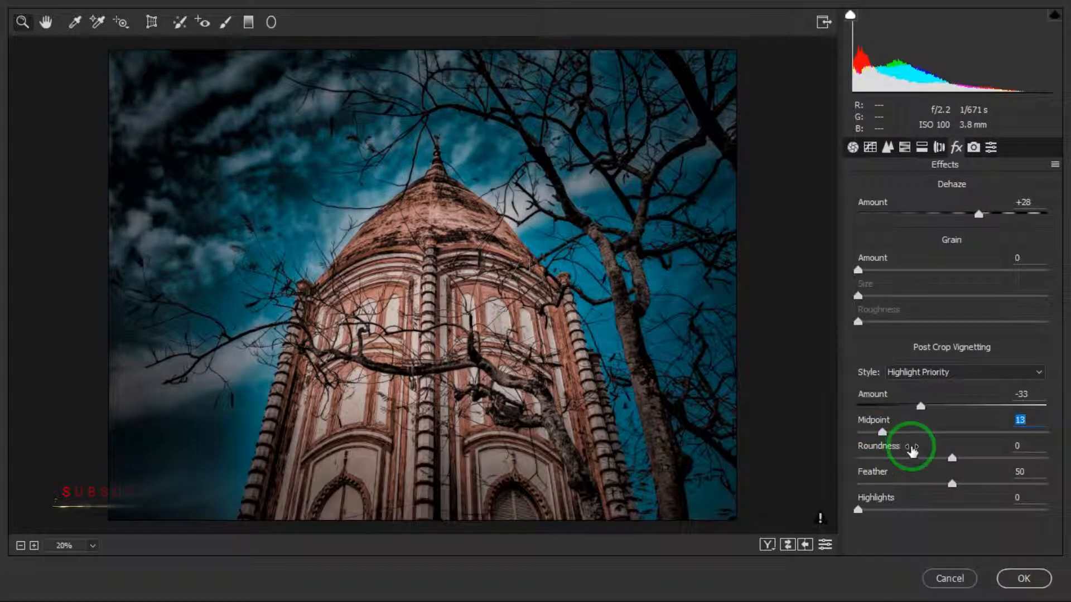
pyautogui.moveTo(908, 470); pyautogui.dragTo(924, 473)
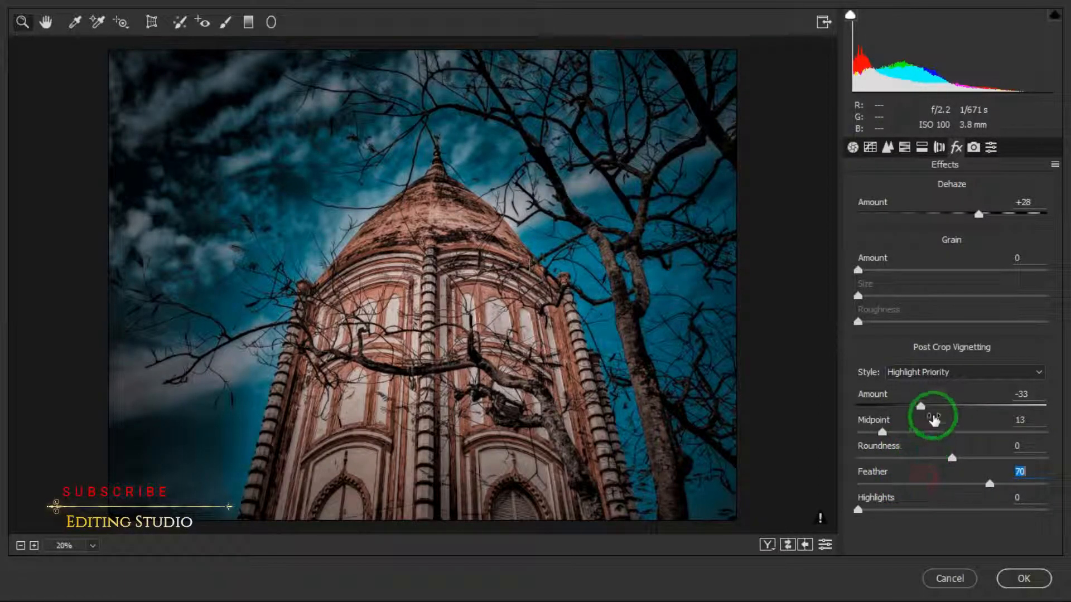
pyautogui.moveTo(920, 405); pyautogui.dragTo(937, 407)
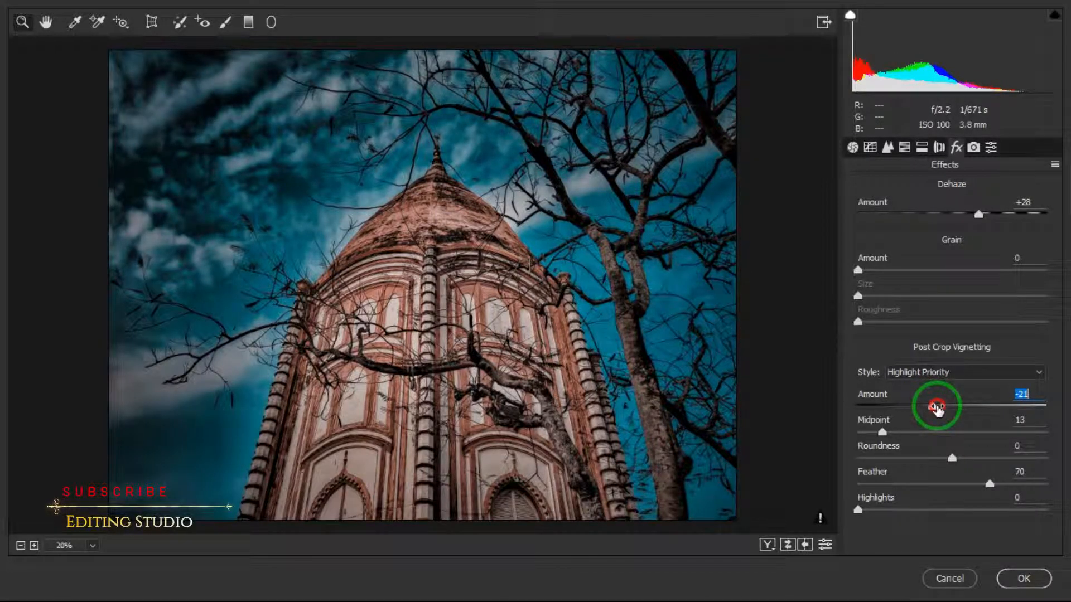
# In Camera Calibration, set Blue Primary Saturation to +28, Green Primary Hue to -18 and Green Primary Saturation to -38.
pyautogui.click(974, 146)
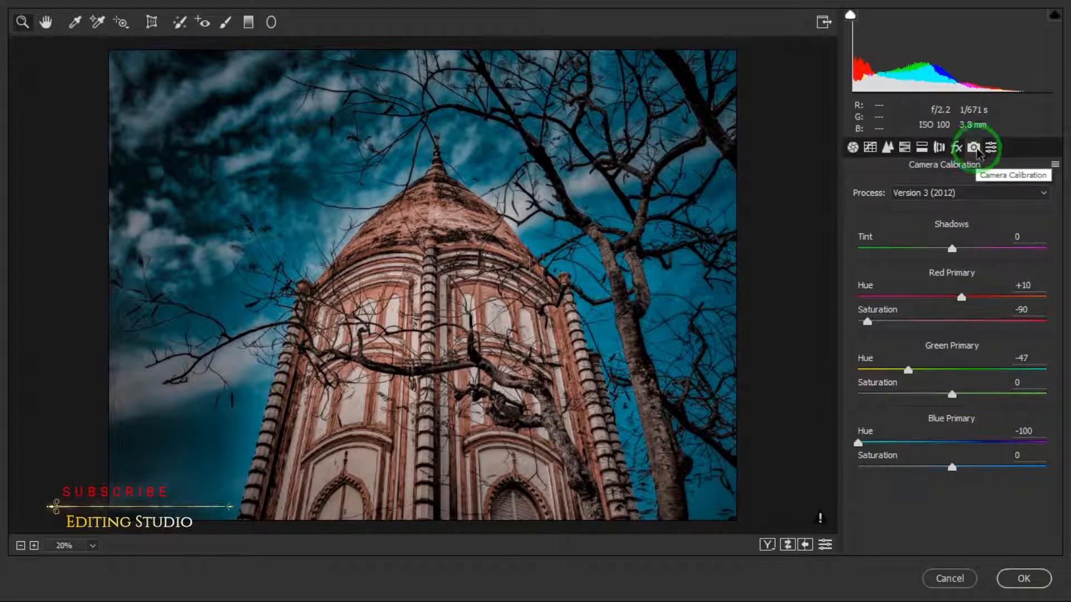
pyautogui.moveTo(952, 468); pyautogui.dragTo(978, 469)
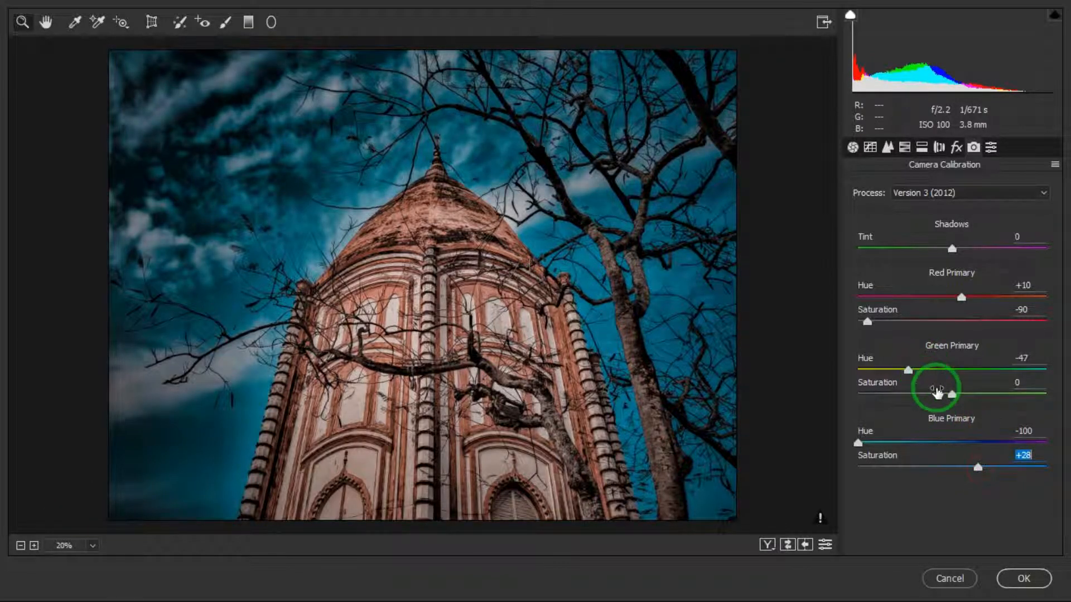
pyautogui.moveTo(954, 397)
pyautogui.mouseDown()
pyautogui.moveTo(1012, 399)
pyautogui.moveTo(960, 394)
pyautogui.mouseUp()
pyautogui.click(935, 371)
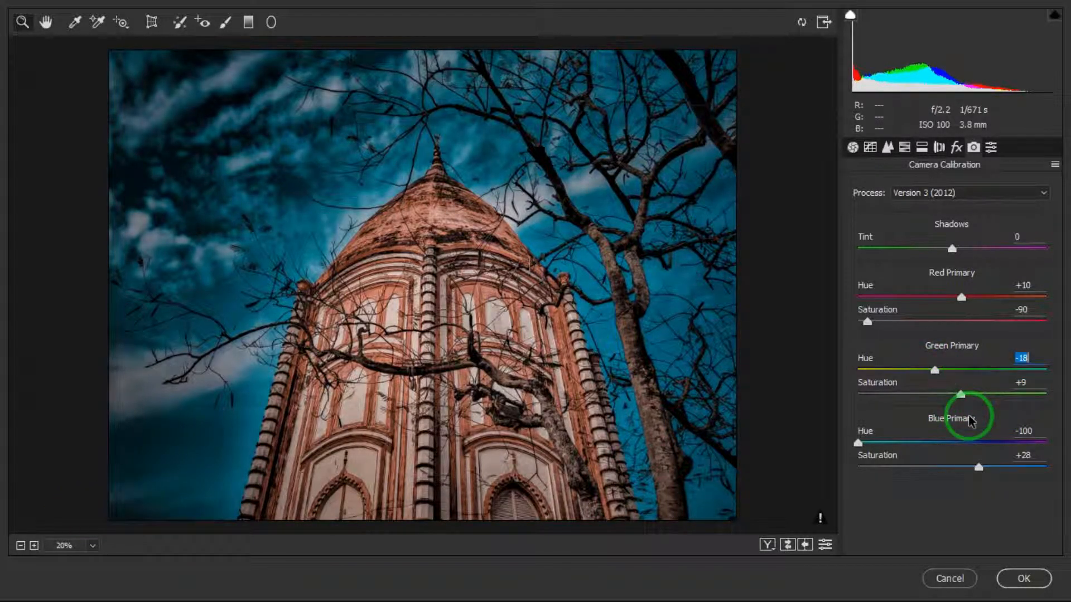
pyautogui.moveTo(957, 396); pyautogui.dragTo(915, 397)
# Set Red Primary Hue to -12 and Saturation to -94, and lower Green Primary Saturation to -82.
pyautogui.moveTo(961, 296); pyautogui.dragTo(930, 297)
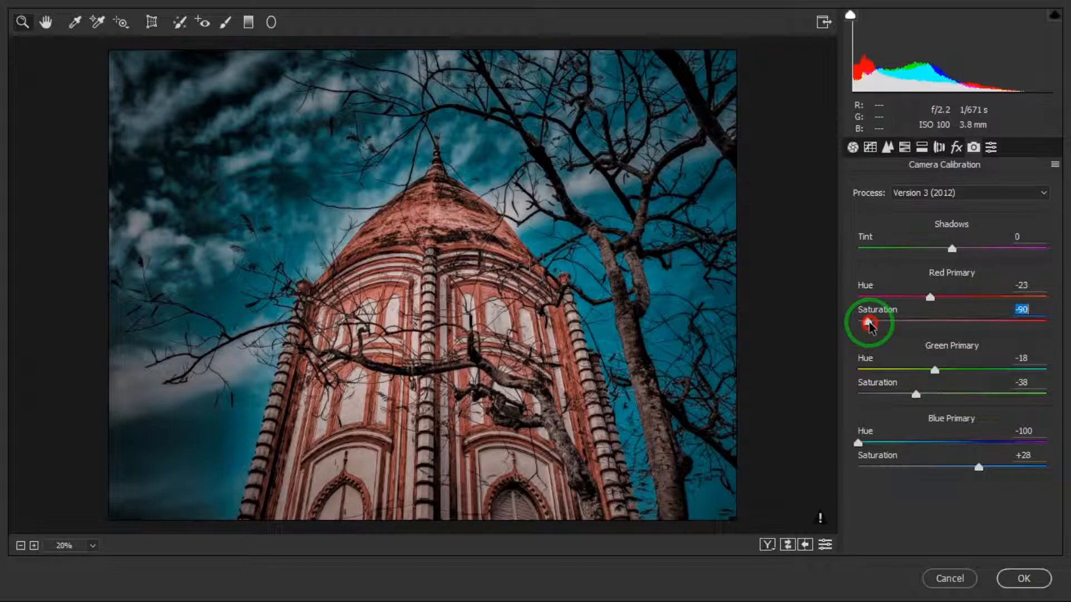
pyautogui.moveTo(869, 324); pyautogui.dragTo(864, 323)
pyautogui.moveTo(915, 394); pyautogui.dragTo(879, 394)
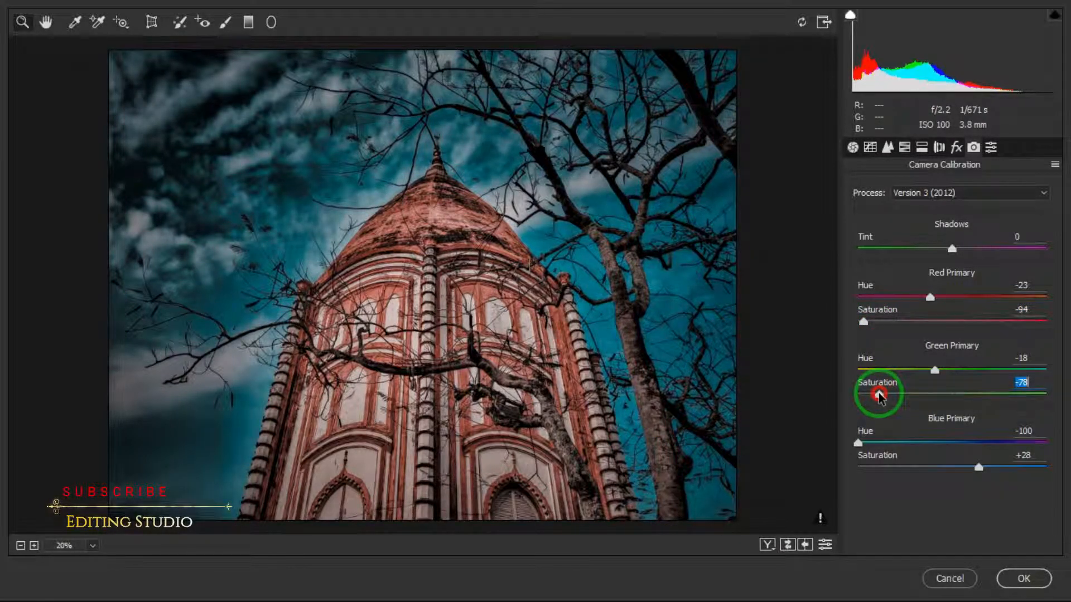
pyautogui.moveTo(879, 395); pyautogui.dragTo(863, 394)
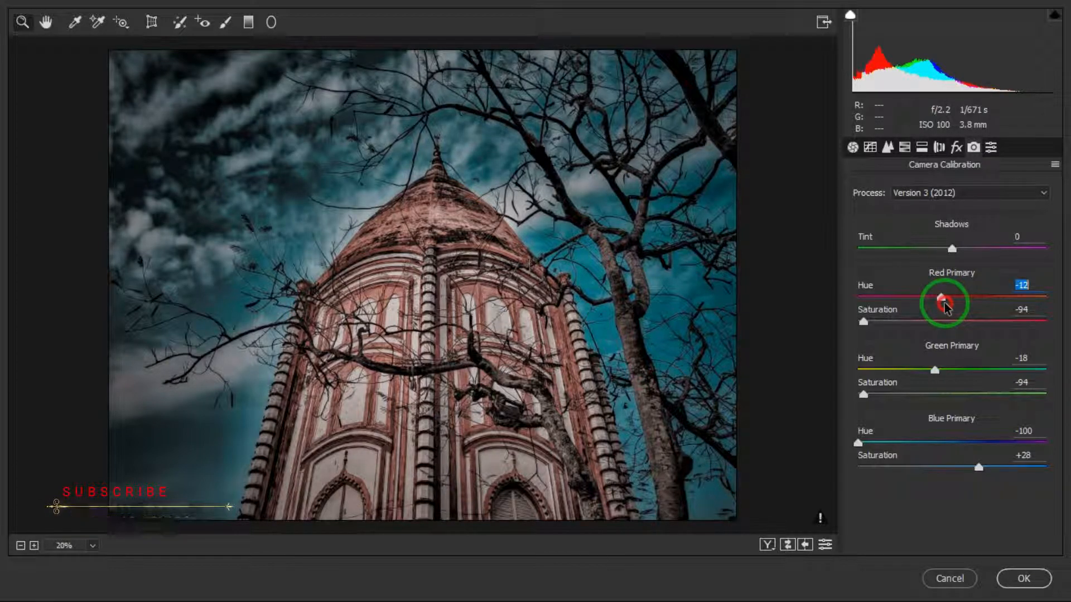
pyautogui.moveTo(863, 394); pyautogui.dragTo(871, 396)
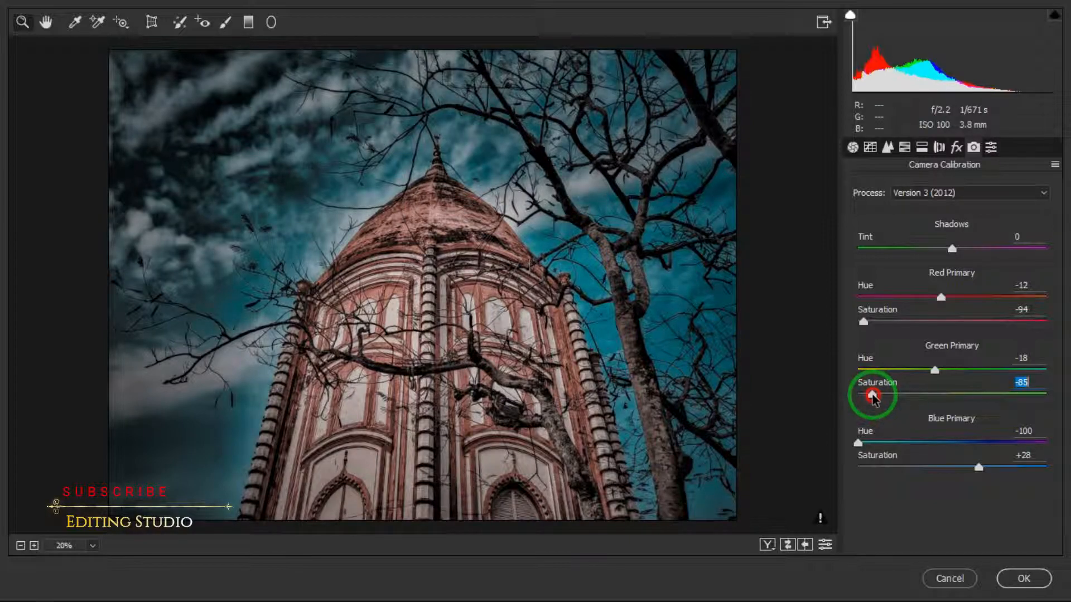
pyautogui.moveTo(872, 396)
pyautogui.mouseDown()
pyautogui.moveTo(903, 406)
pyautogui.moveTo(902, 393)
pyautogui.moveTo(877, 396)
pyautogui.mouseUp()
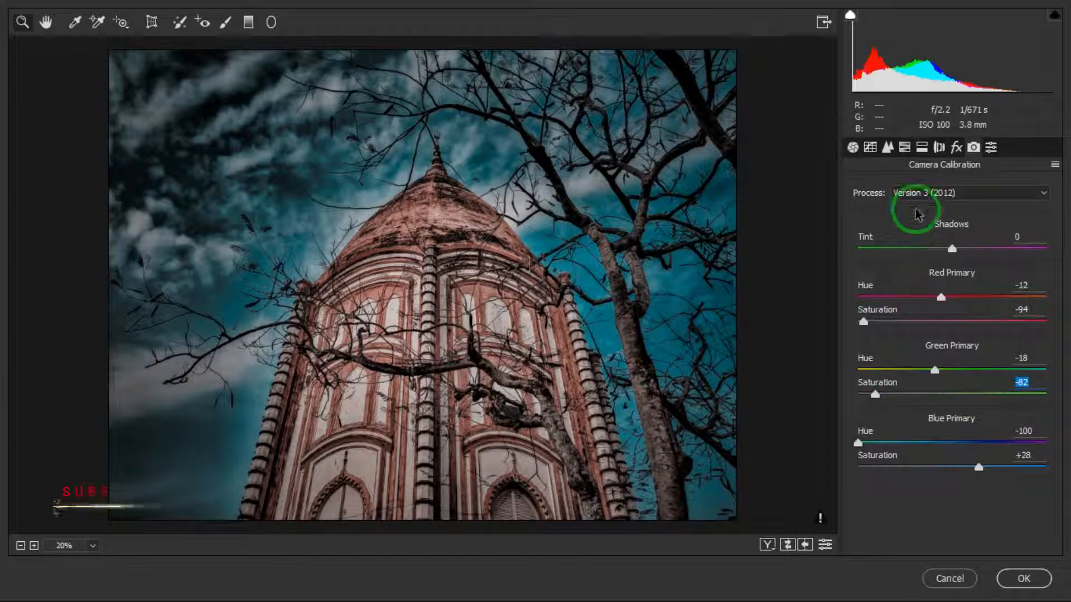
# Lift the RGB curve's black point to output 20 and apply the Camera Raw adjustments to the layer.
pyautogui.click(871, 150)
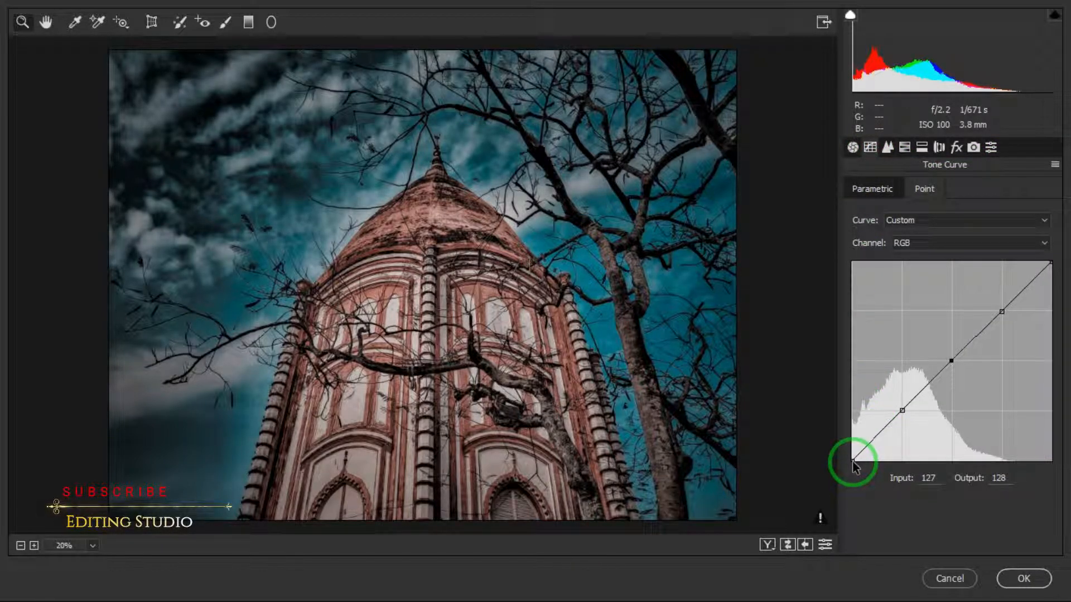
pyautogui.moveTo(852, 461); pyautogui.dragTo(823, 448)
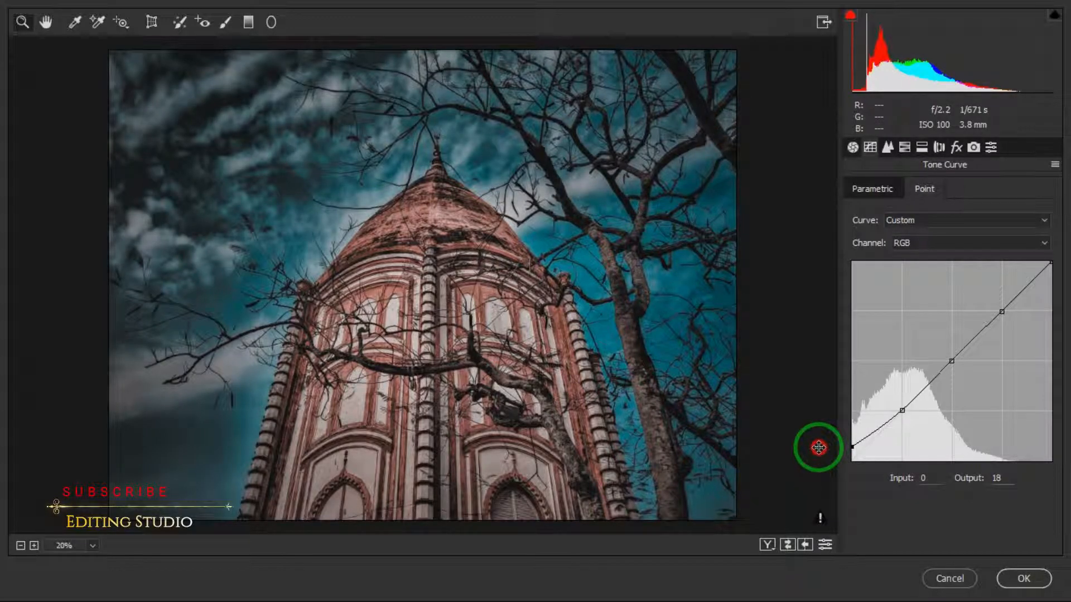
pyautogui.moveTo(818, 446); pyautogui.dragTo(818, 444)
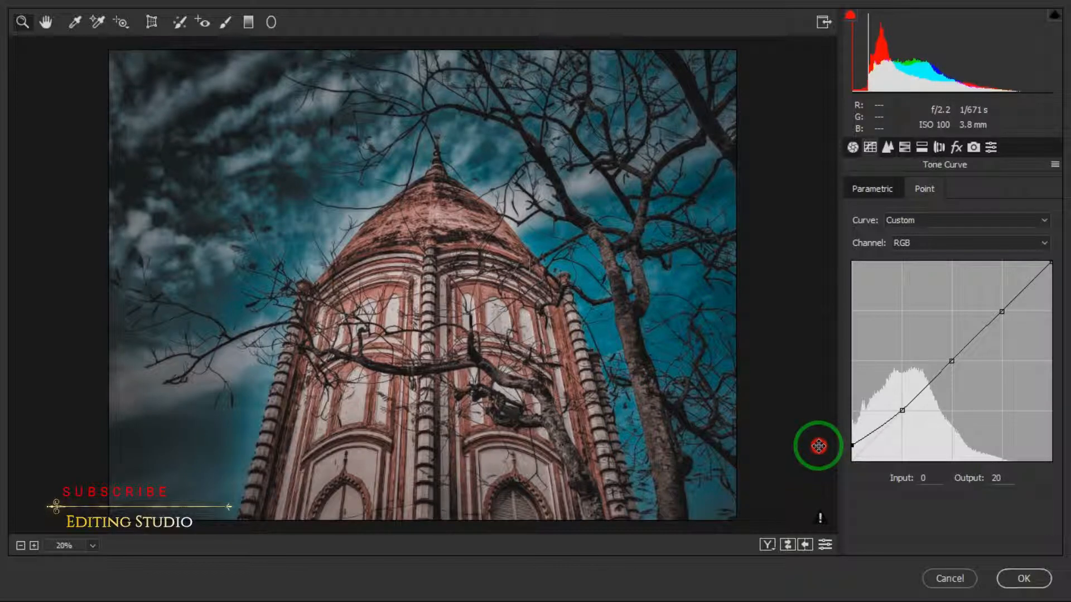
pyautogui.click(1023, 580)
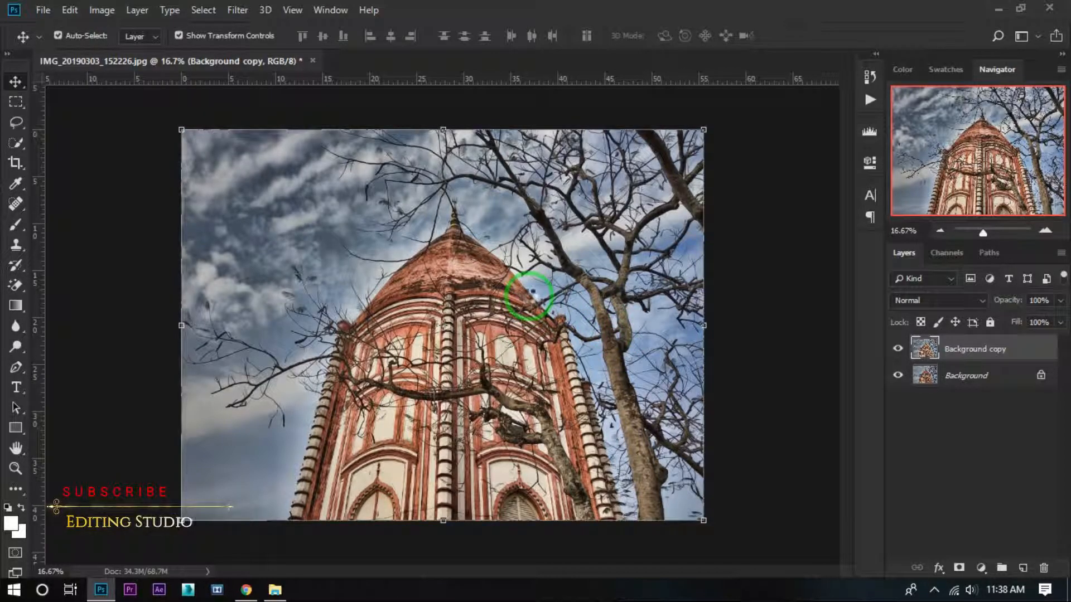
pyautogui.hotkey('ctrl', '0')
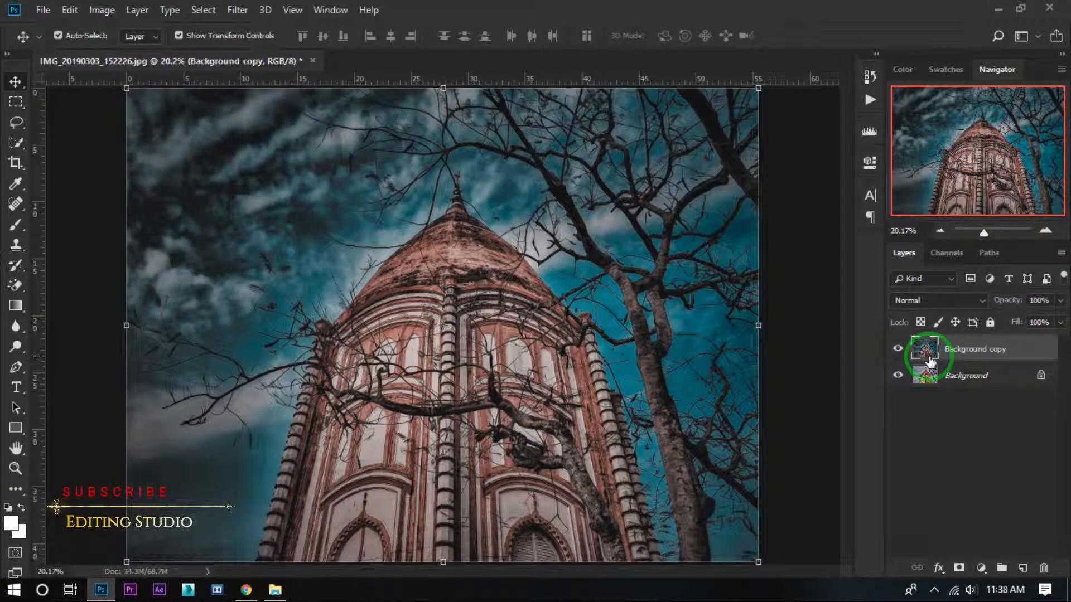
# Toggle the Background copy layer's visibility to compare the edited image with the original photo.
pyautogui.click(897, 348)
pyautogui.click(897, 349)
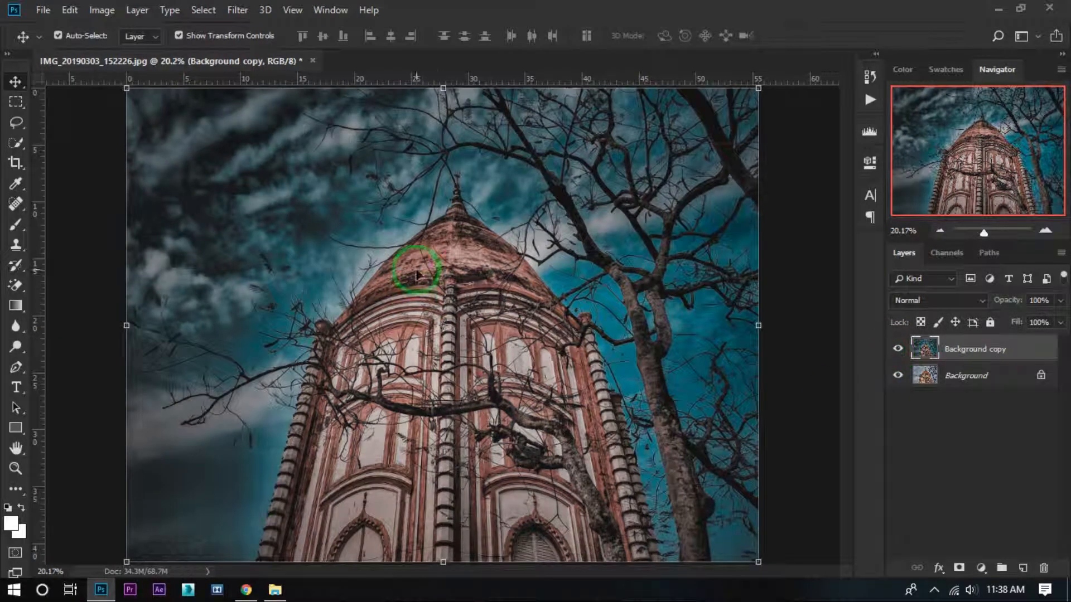
pyautogui.scroll(-1, 190, 301)
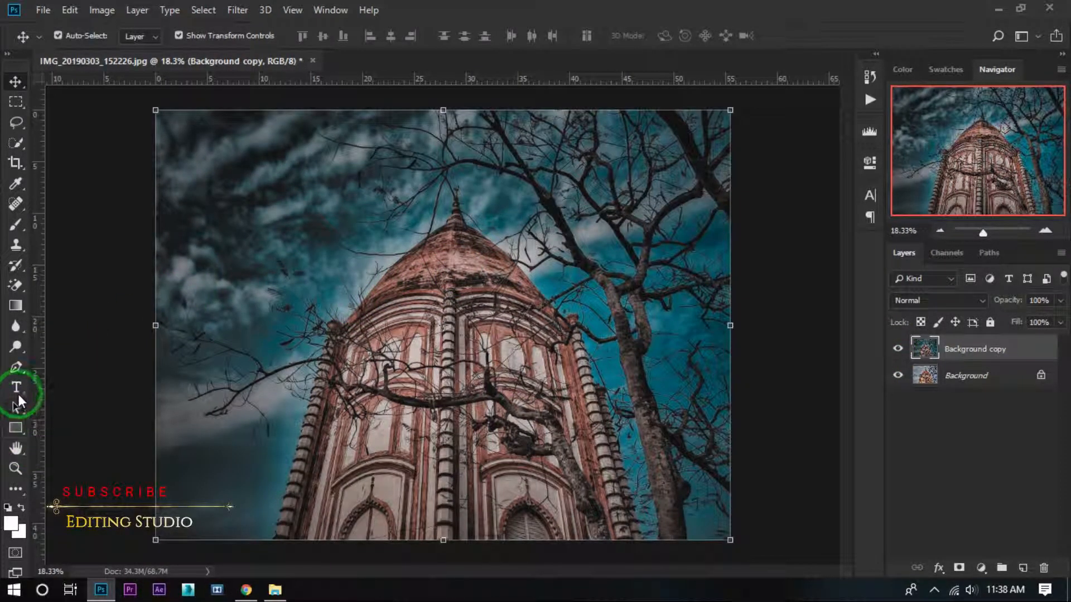
# Add the white title "SHIBNIBASH" in SkyFall Done Regular at 174 pt and place it across the sky at the temple's spire.
pyautogui.click(17, 387)
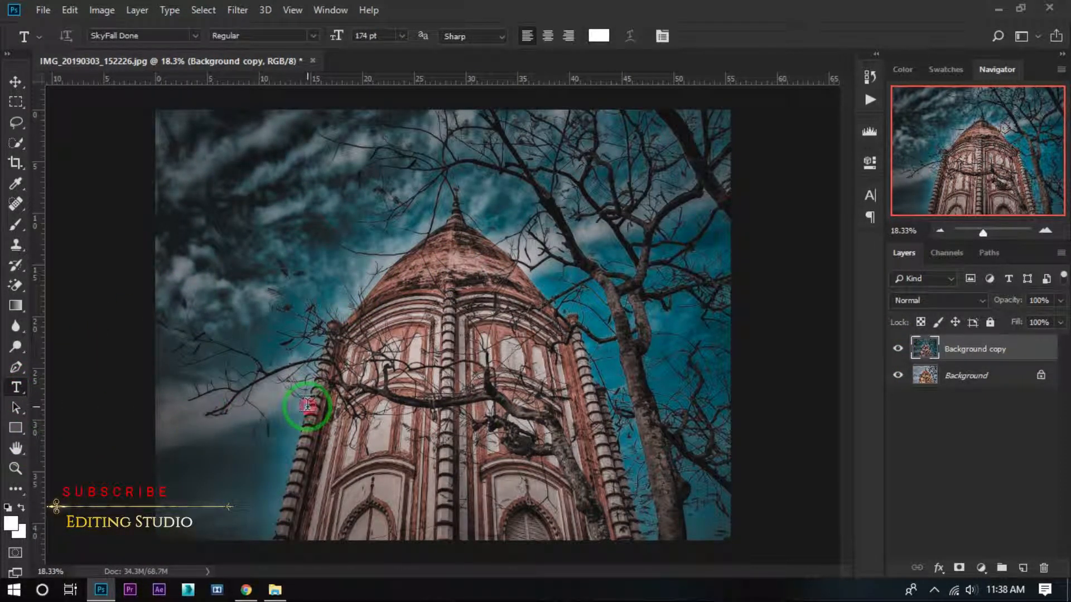
pyautogui.click(464, 392)
pyautogui.write('S')
pyautogui.write('HIR')
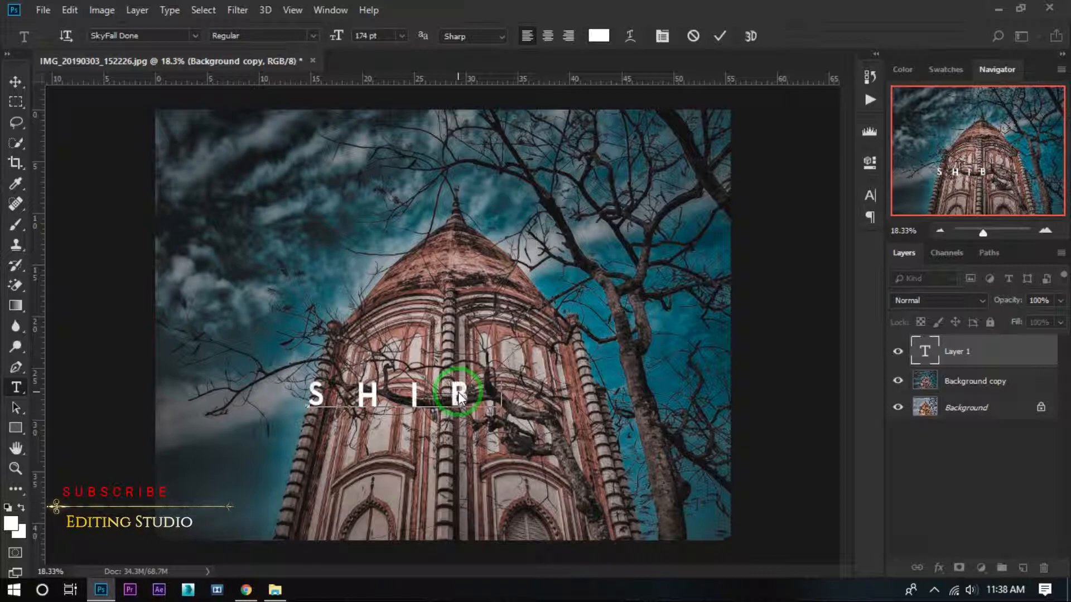
pyautogui.write('NIB')
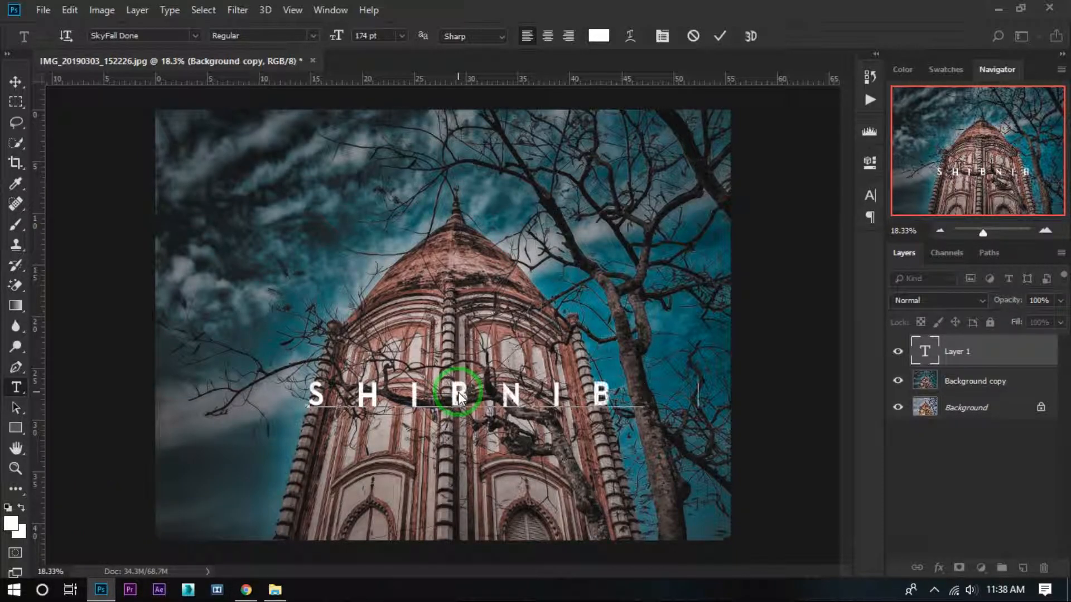
pyautogui.write('AS')
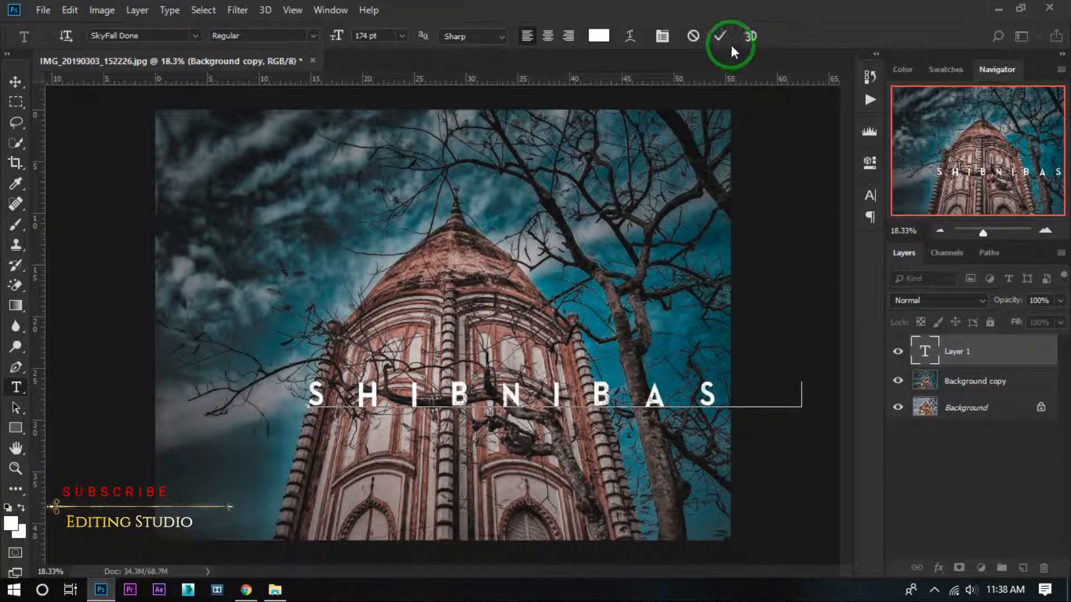
pyautogui.click(144, 62)
pyautogui.click(15, 83)
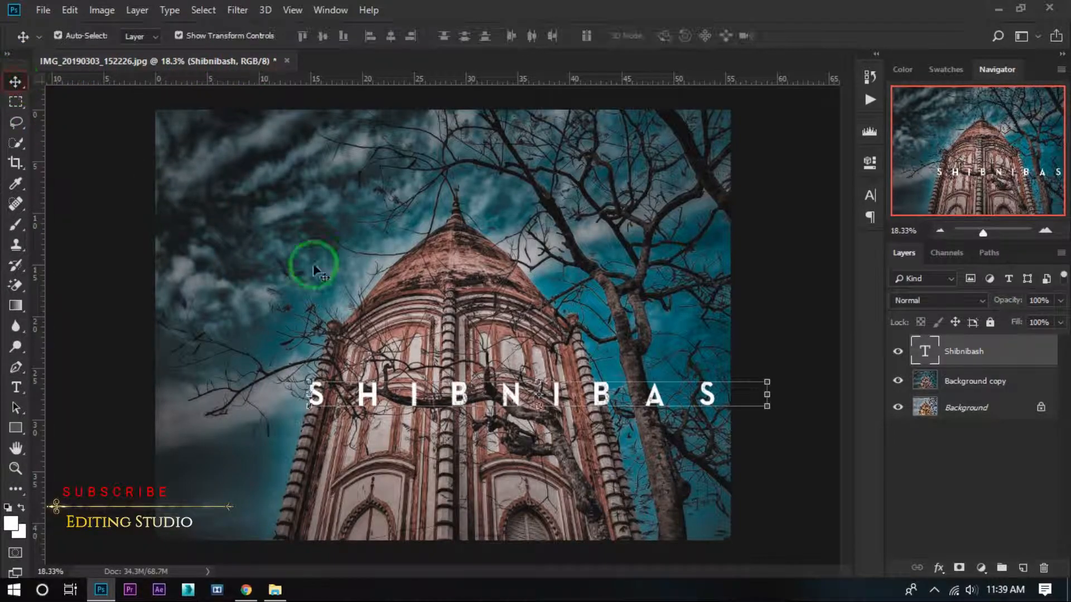
pyautogui.moveTo(505, 395); pyautogui.dragTo(432, 204)
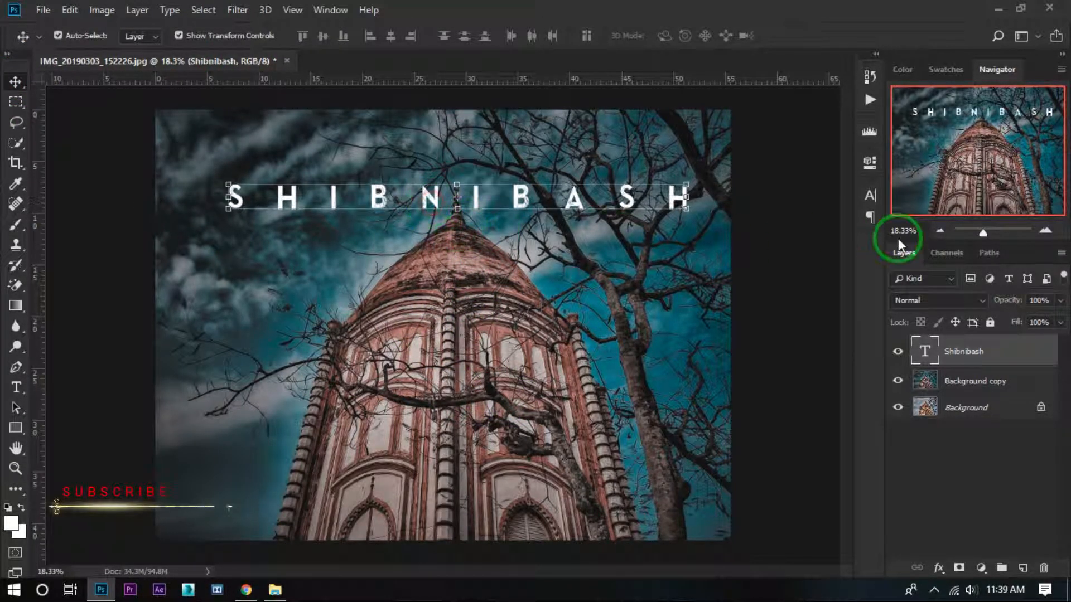
# Slightly increase the font size of the SHIBNIBASH title in its type layer properties.
pyautogui.click(869, 163)
pyautogui.moveTo(697, 261); pyautogui.dragTo(574, 257)
pyautogui.moveTo(693, 258); pyautogui.dragTo(658, 260)
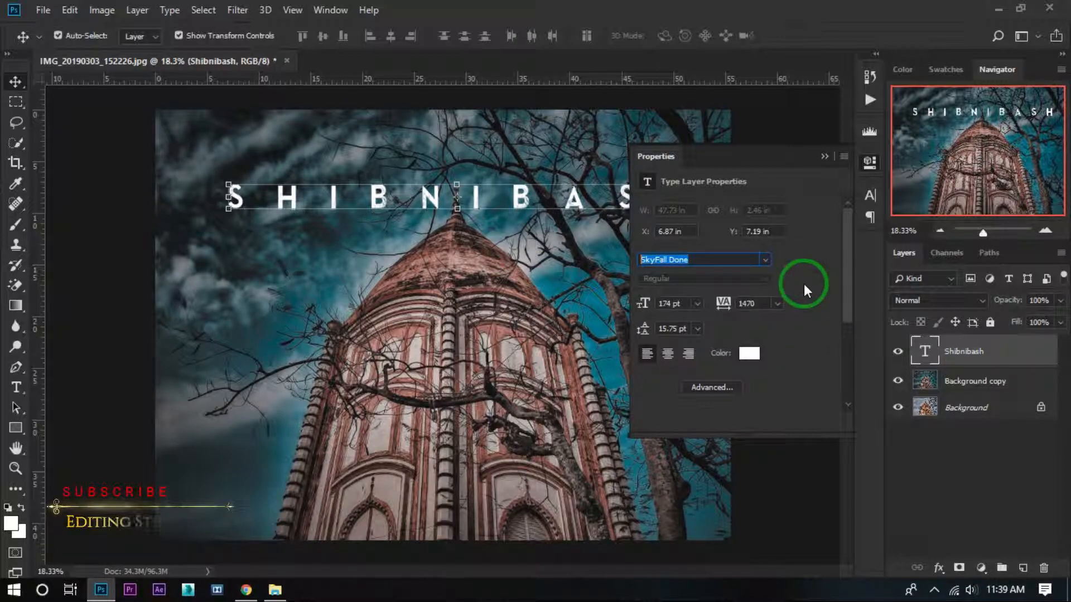
pyautogui.moveTo(643, 303); pyautogui.dragTo(647, 300)
pyautogui.click(805, 168)
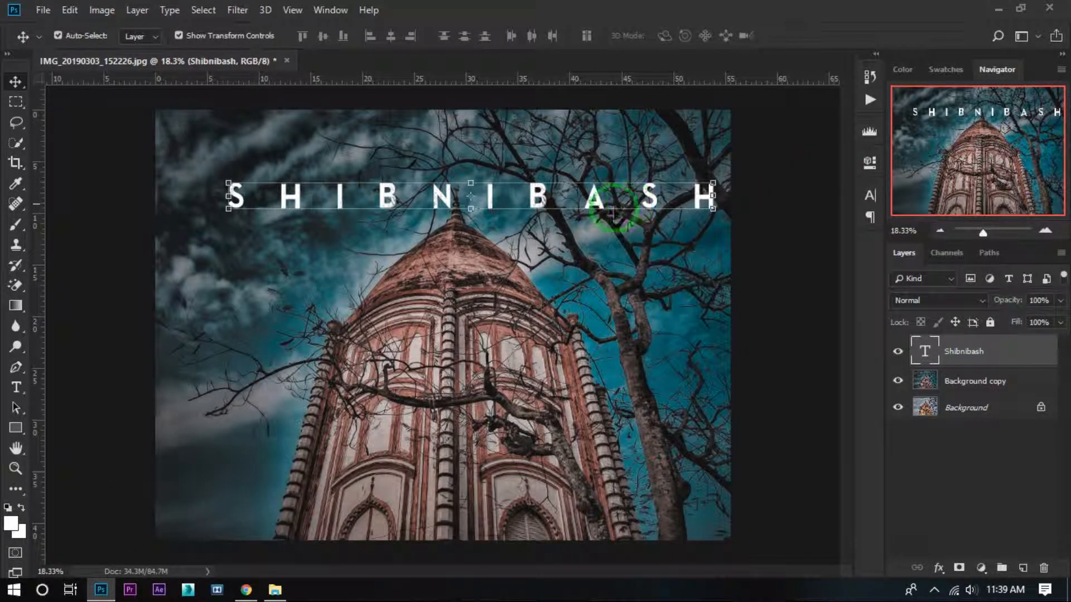
# Reposition the enlarged title so it sits roughly centred across the photo at the spire's tip, and deselect it.
pyautogui.moveTo(542, 194); pyautogui.dragTo(529, 211)
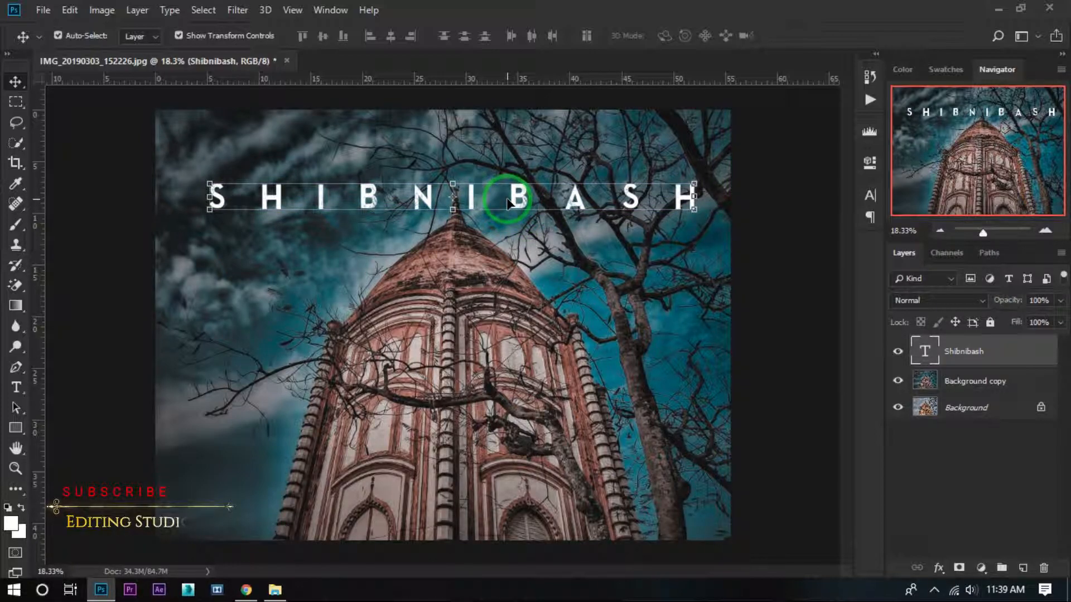
pyautogui.moveTo(505, 199); pyautogui.dragTo(509, 202)
pyautogui.click(774, 210)
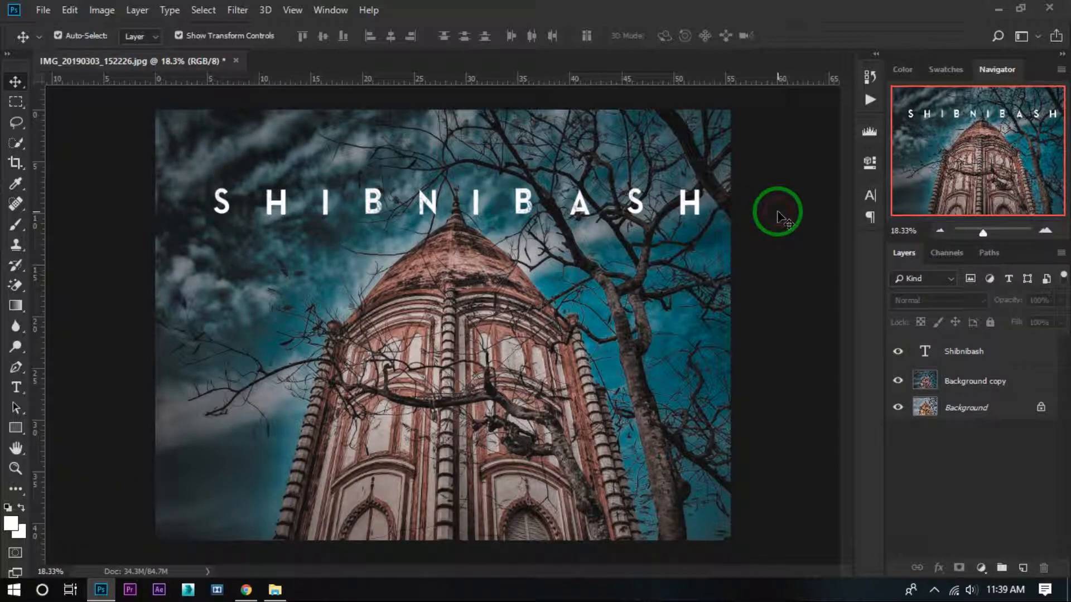
# Draw a rectangle of about 3881 by 2881 px just inside the photo's edges and give it no fill.
pyautogui.click(16, 428)
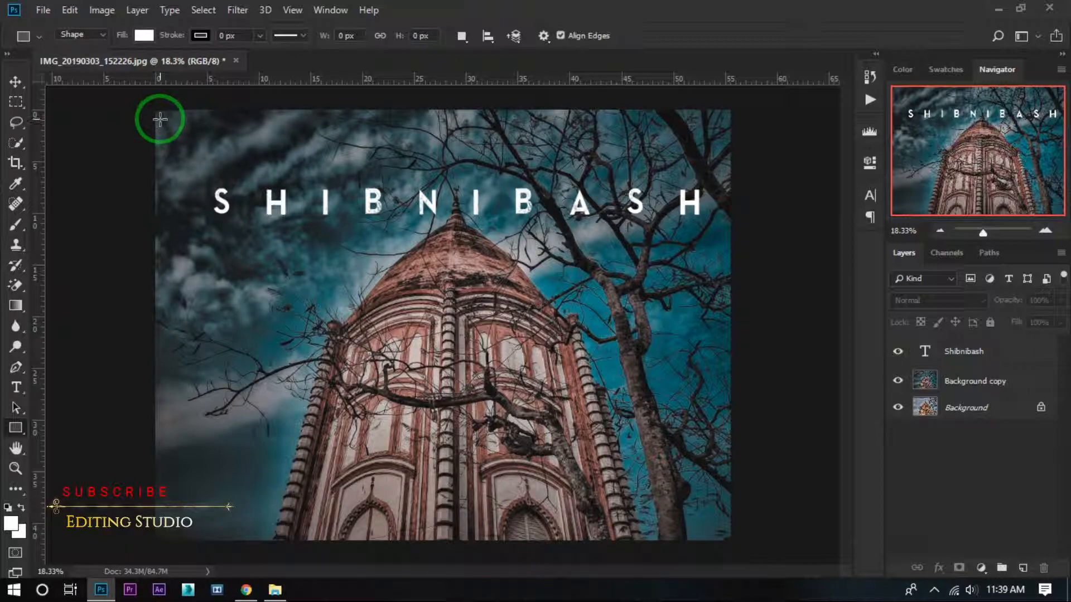
pyautogui.moveTo(163, 119); pyautogui.dragTo(721, 532)
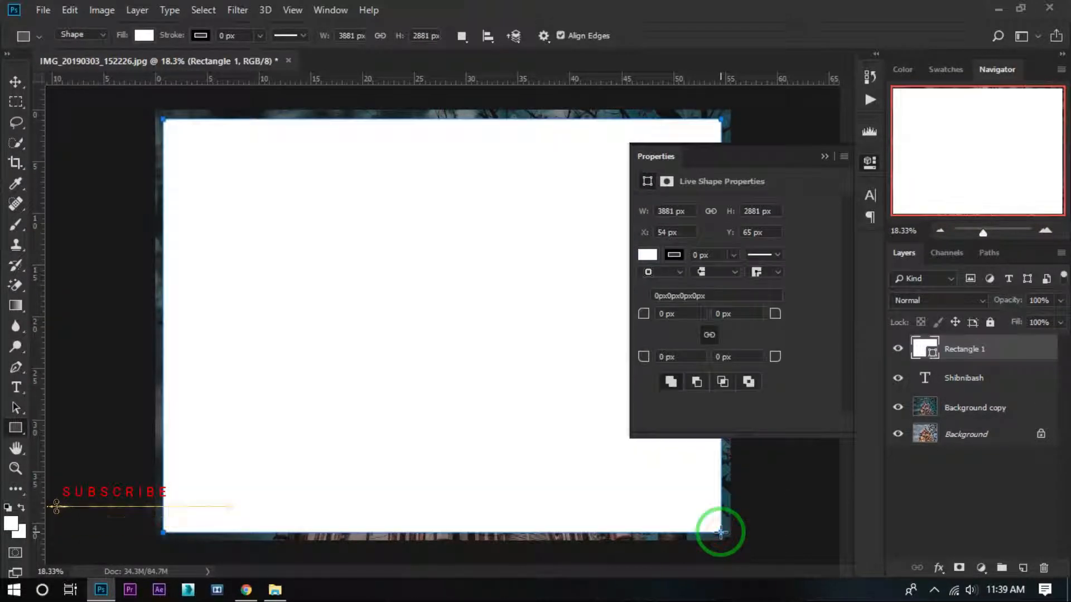
pyautogui.click(143, 36)
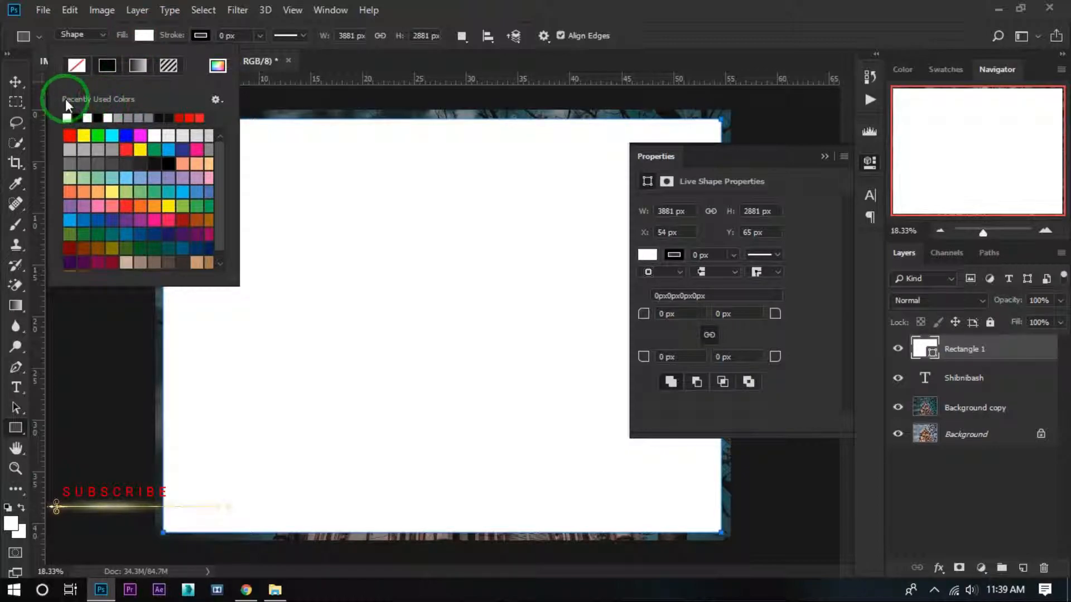
pyautogui.click(76, 65)
# Give the rectangle frame a white stroke 3.15 px wide, deselect it and collapse its properties.
pyautogui.click(199, 35)
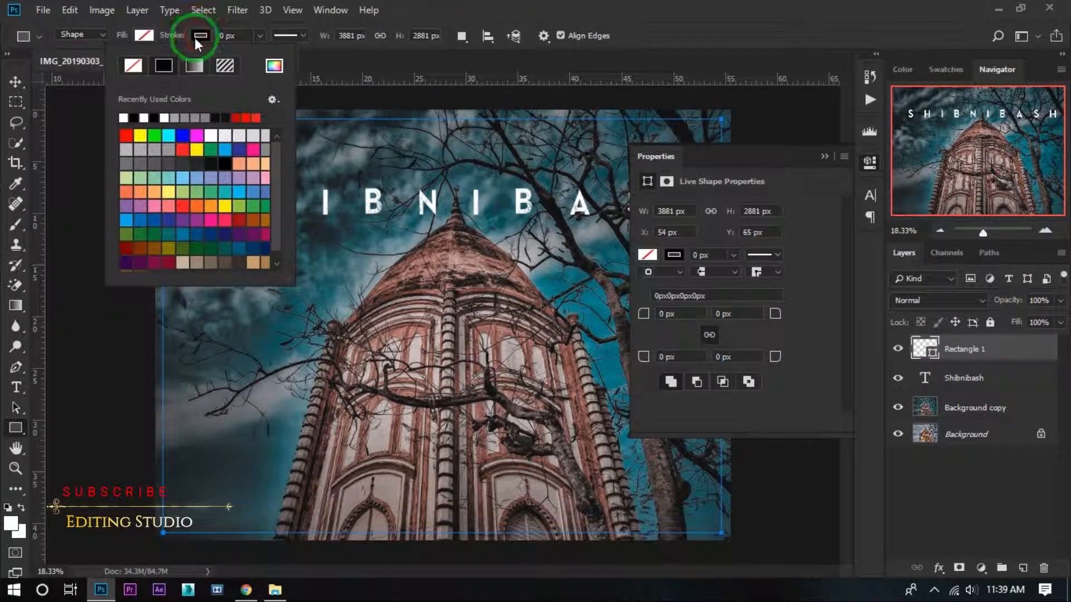
pyautogui.click(144, 118)
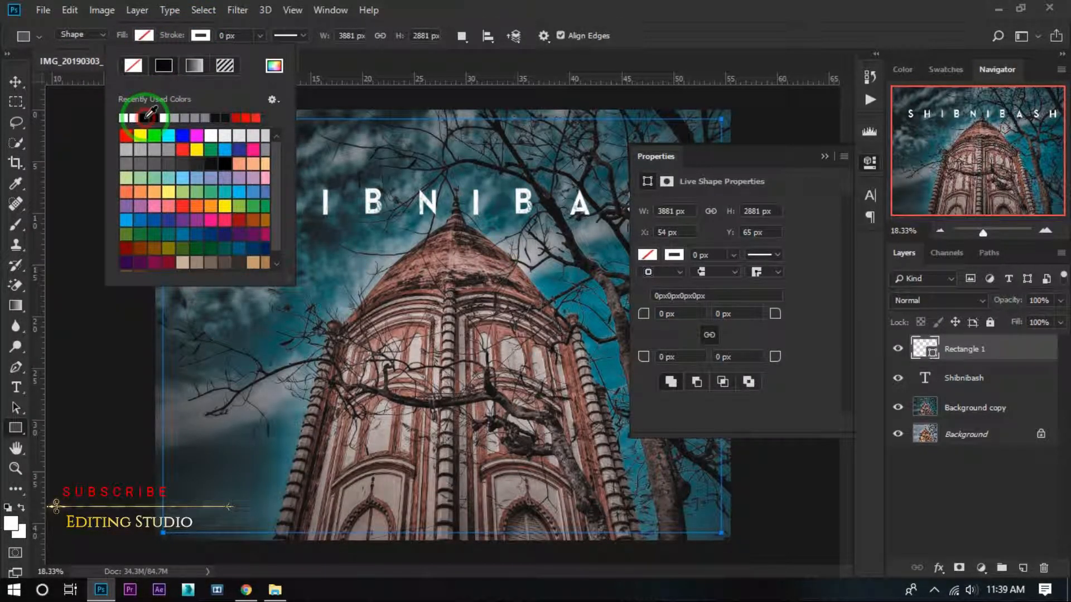
pyautogui.click(259, 32)
pyautogui.moveTo(257, 58); pyautogui.dragTo(273, 58)
pyautogui.click(16, 82)
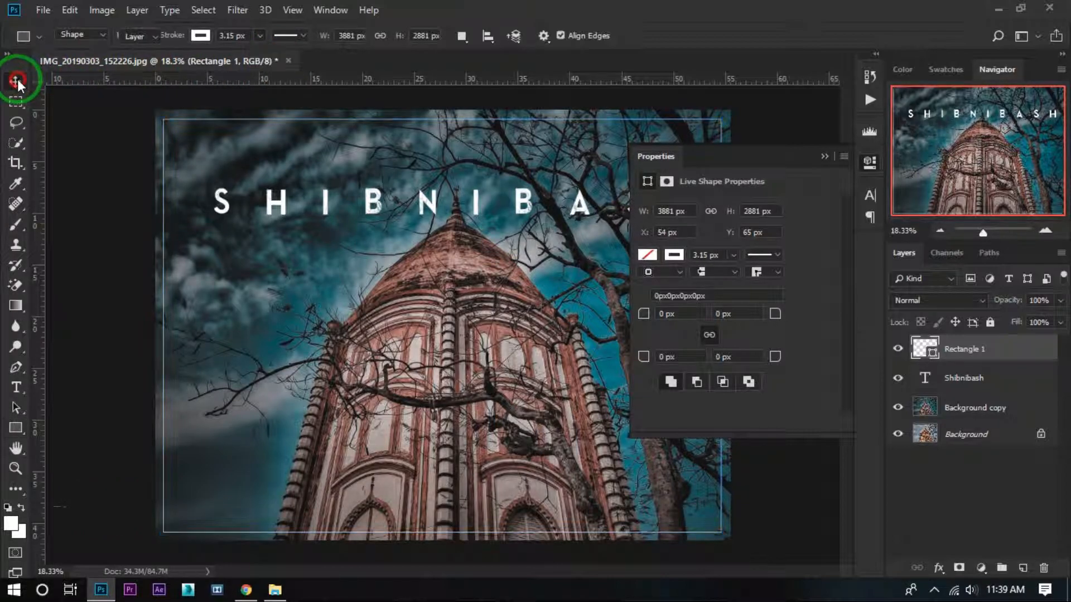
pyautogui.click(67, 109)
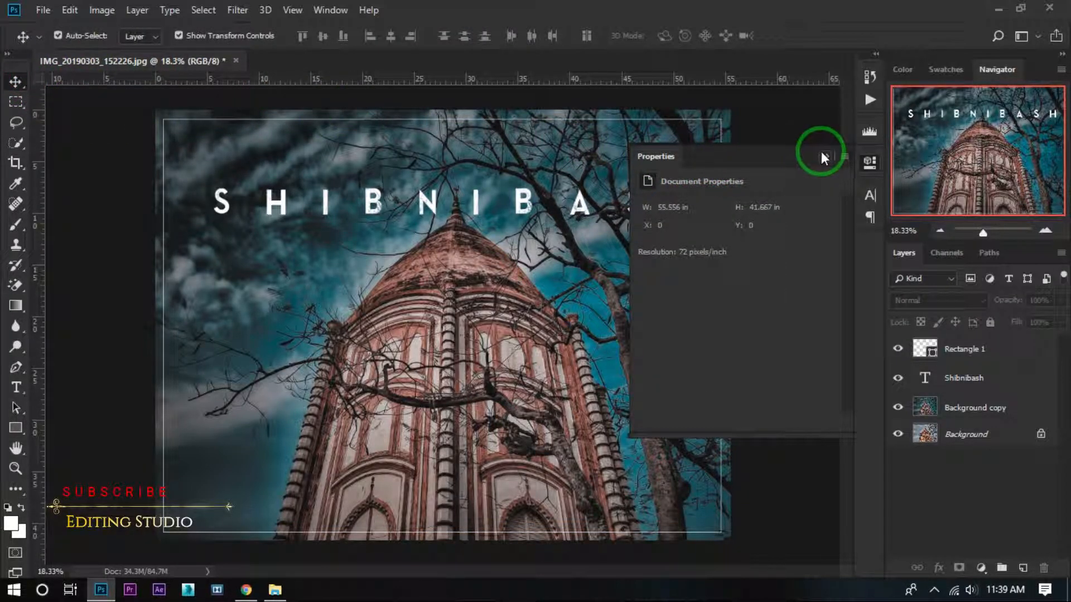
pyautogui.click(824, 157)
# Thicken the Rectangle 1 frame's stroke to about 5.71 px and deselect the shape.
pyautogui.click(15, 428)
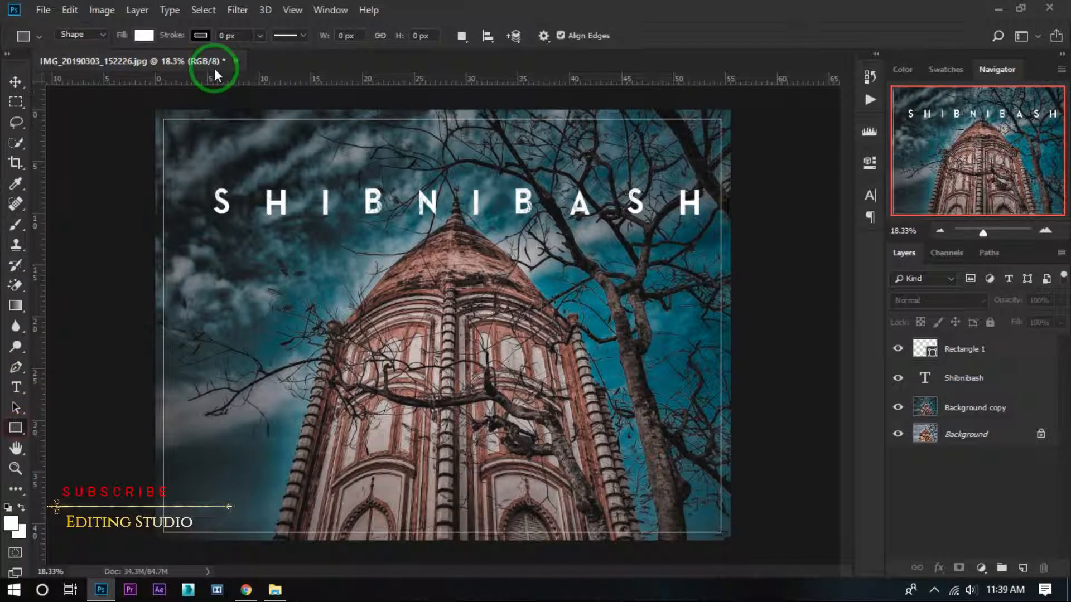
pyautogui.click(973, 351)
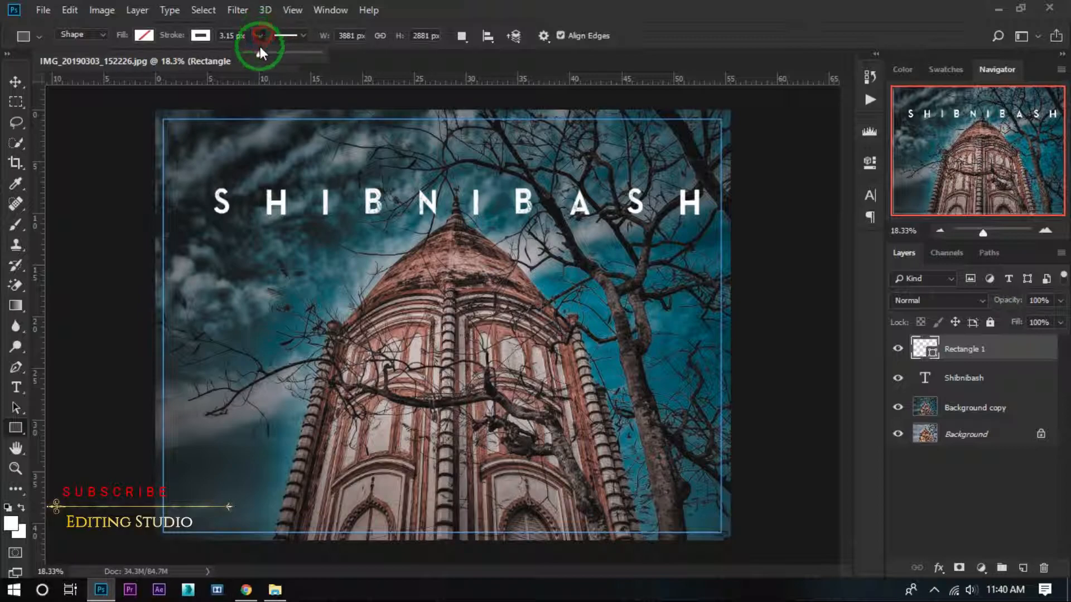
pyautogui.moveTo(257, 54); pyautogui.dragTo(260, 54)
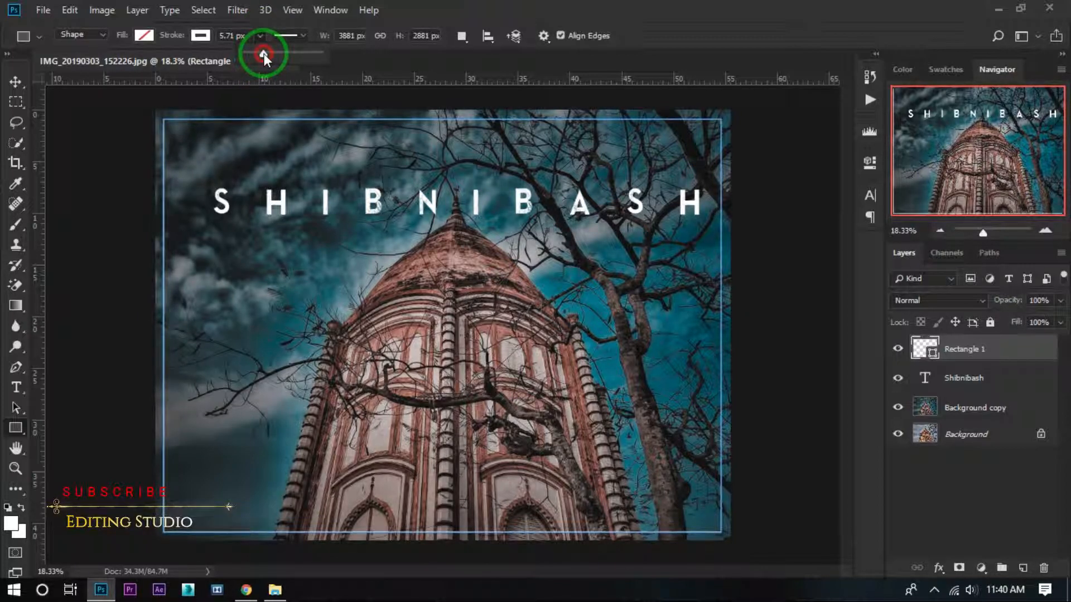
pyautogui.click(23, 85)
pyautogui.click(77, 130)
pyautogui.scroll(-1, 337, 276)
pyautogui.scroll(1, 338, 277)
pyautogui.scroll(-1, 340, 283)
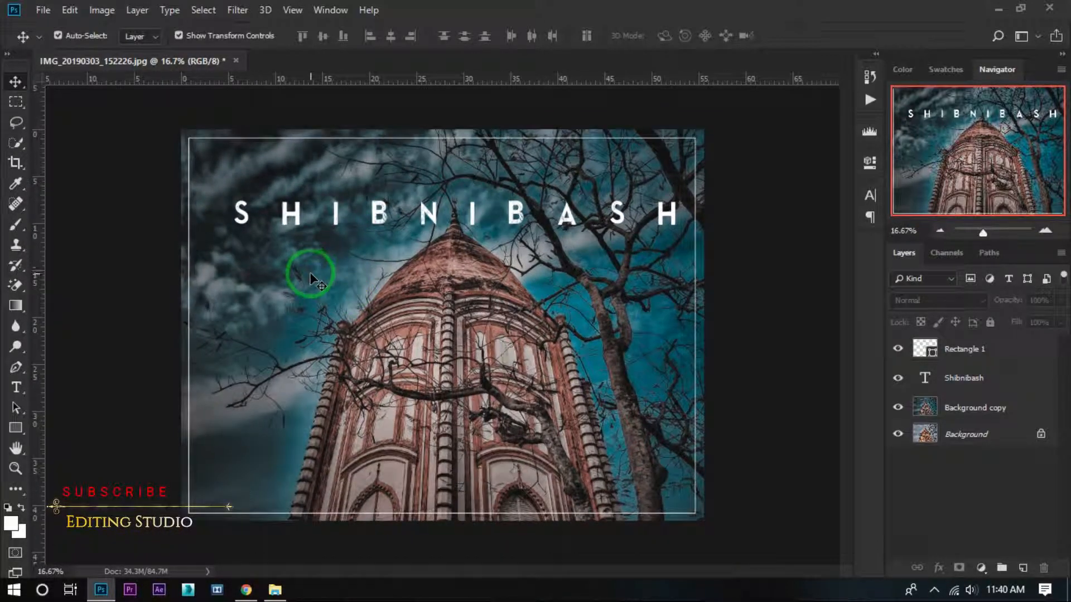
# Save the image to the Desktop as a JPEG named "sdfdsf" at Maximum quality 12, Baseline ("Standard").
pyautogui.click(43, 10)
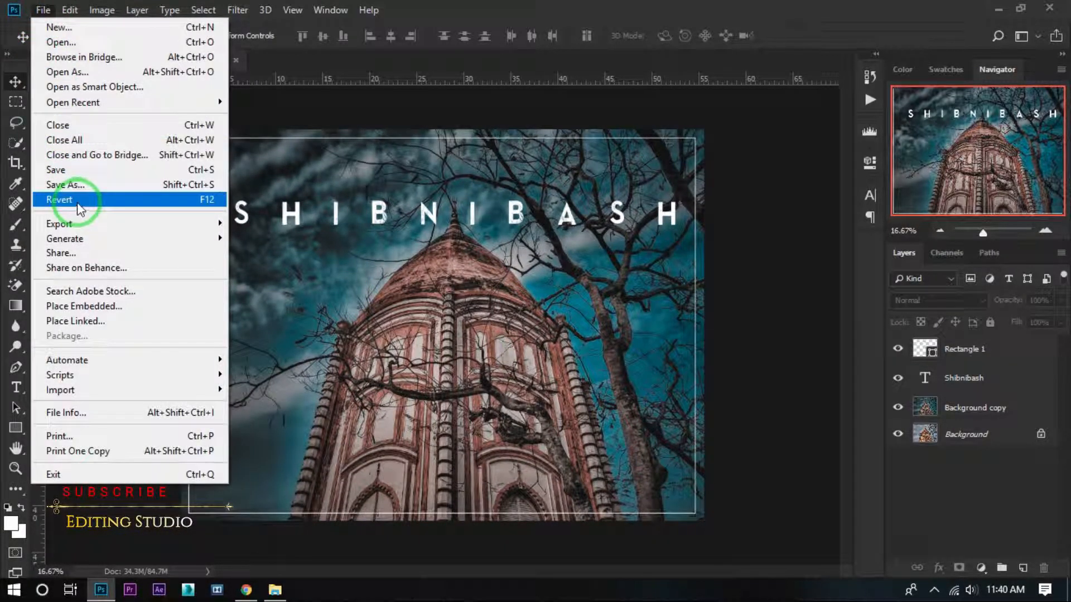
pyautogui.click(82, 195)
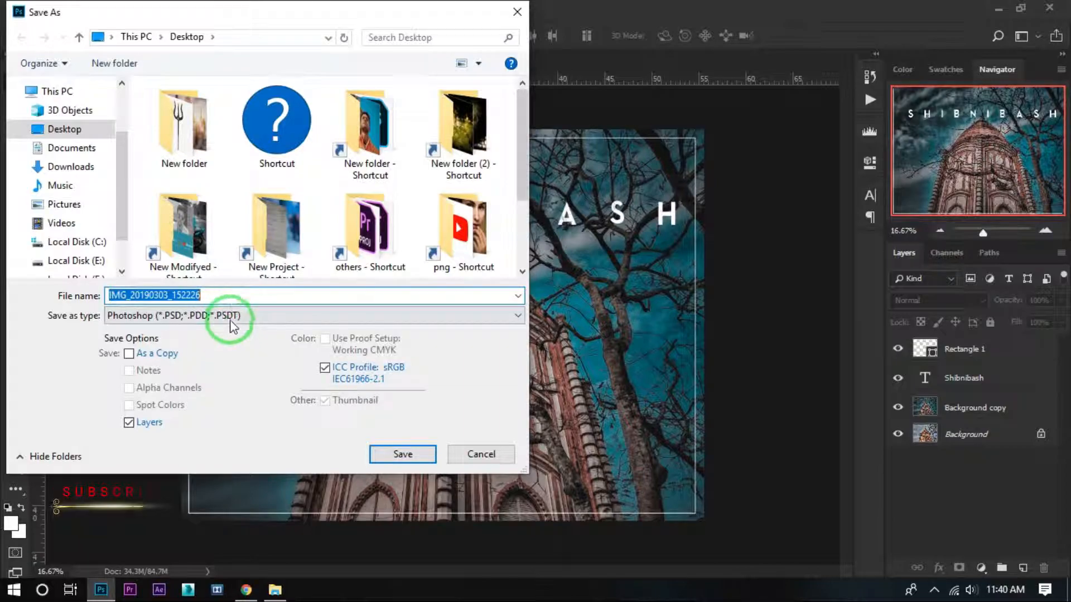
pyautogui.write('sdfdsf')
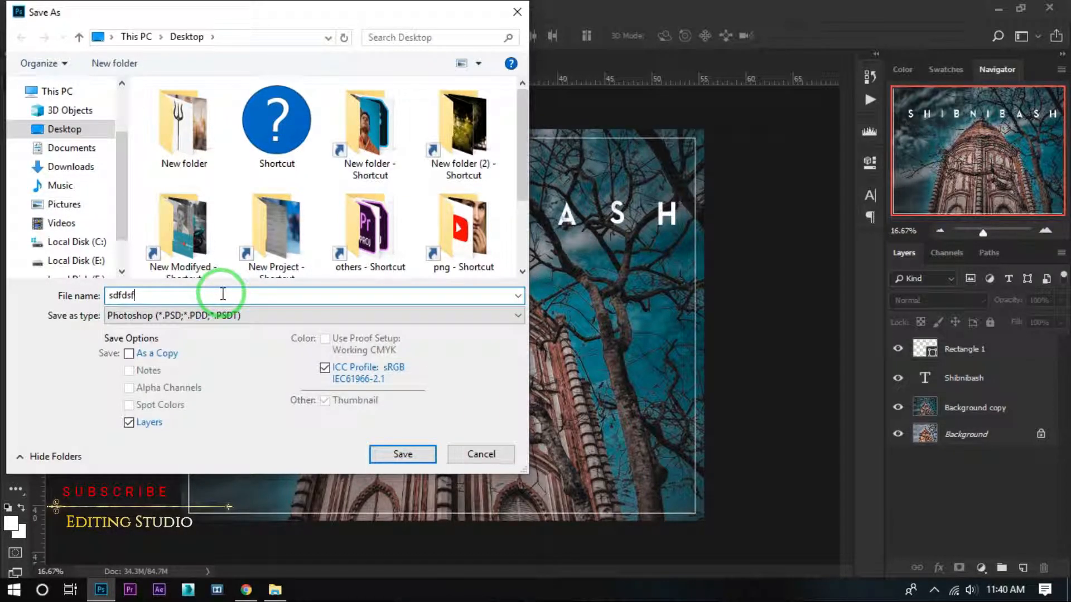
pyautogui.click(195, 315)
pyautogui.click(179, 438)
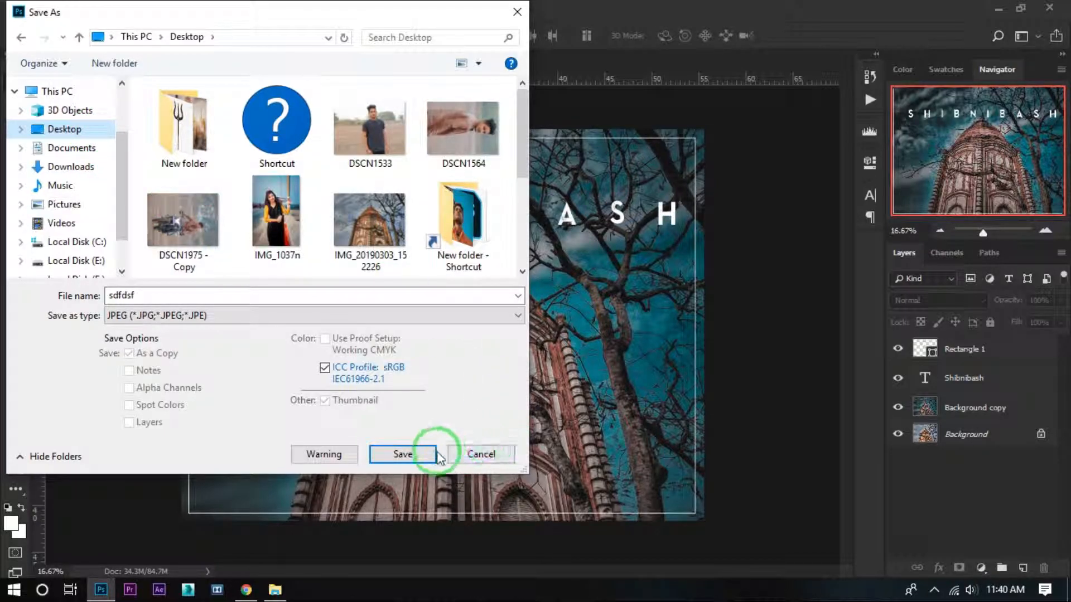
pyautogui.click(410, 460)
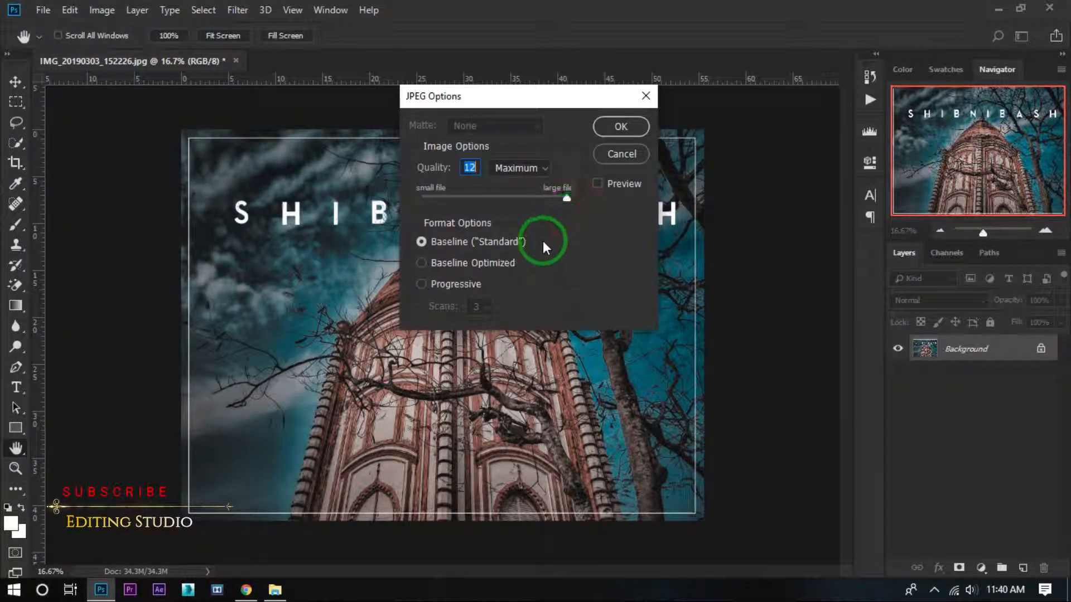
pyautogui.click(622, 128)
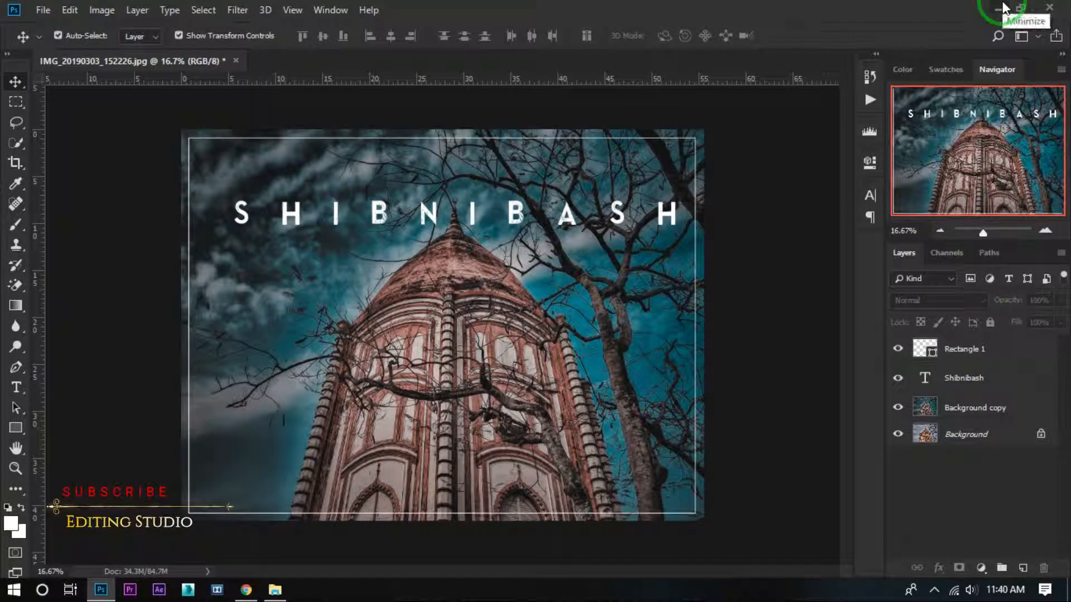
# Switch to the desktop, refresh it and open the exported sdfdsf image for viewing.
pyautogui.click(1003, 8)
pyautogui.rightClick(592, 66)
pyautogui.click(656, 114)
pyautogui.doubleClick(106, 413)
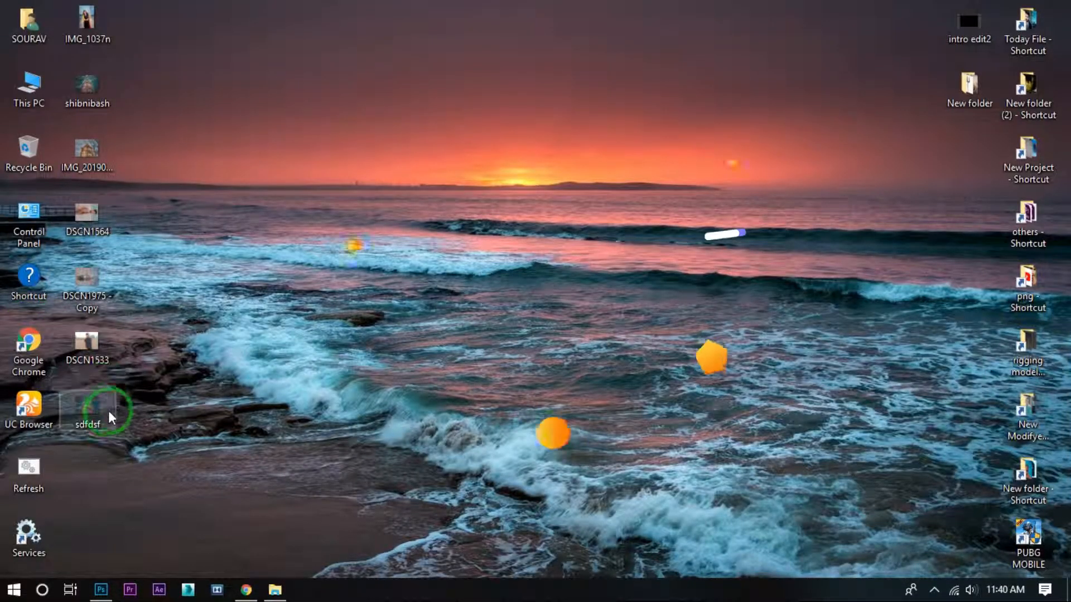